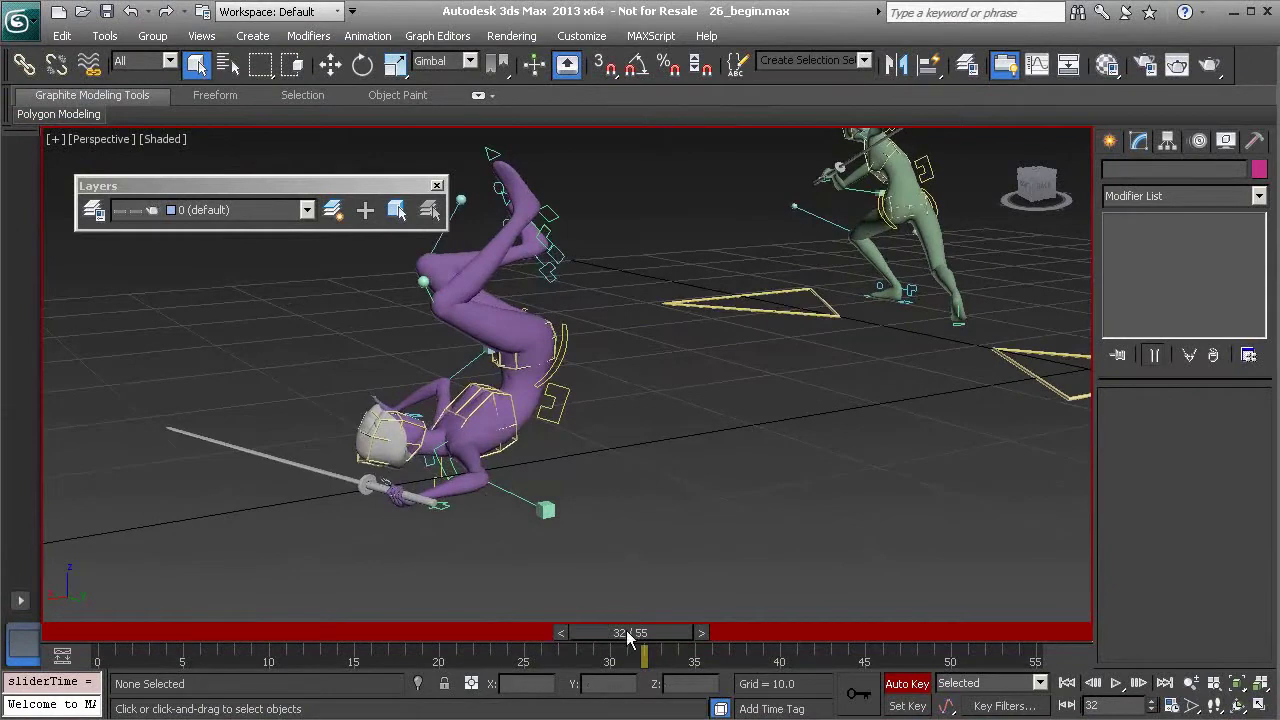
- Reposition the purple character's two sword-arm controls at frame 32 and shift their new key to frame 31
{"action": "middle_click_drag", "start_coordinate": [540, 420], "coordinate": [521, 328], "text": "alt"}
{"action": "middle_click_drag", "start_coordinate": [557, 437], "coordinate": [601, 608], "text": "alt"}
{"action": "left_click_drag", "start_coordinate": [620, 640], "coordinate": [745, 630]}
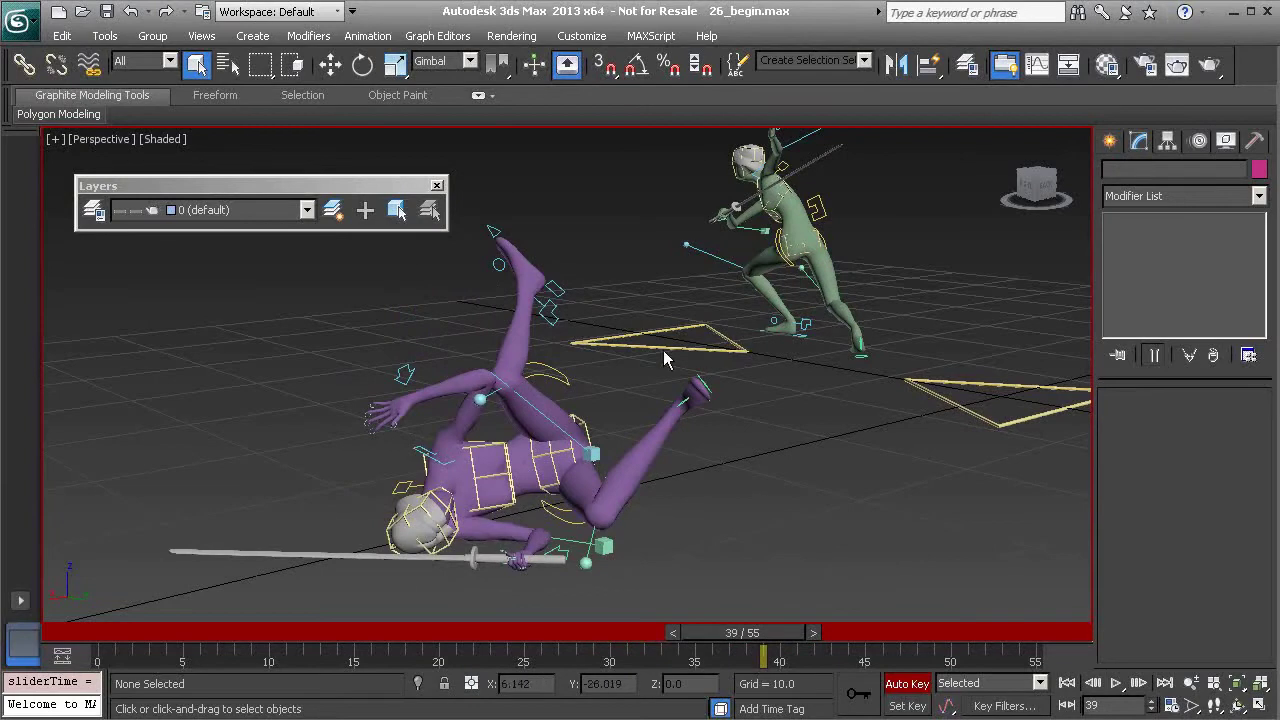
{"action": "left_click_drag", "start_coordinate": [766, 632], "coordinate": [674, 634]}
{"action": "left_click", "coordinate": [466, 563]}
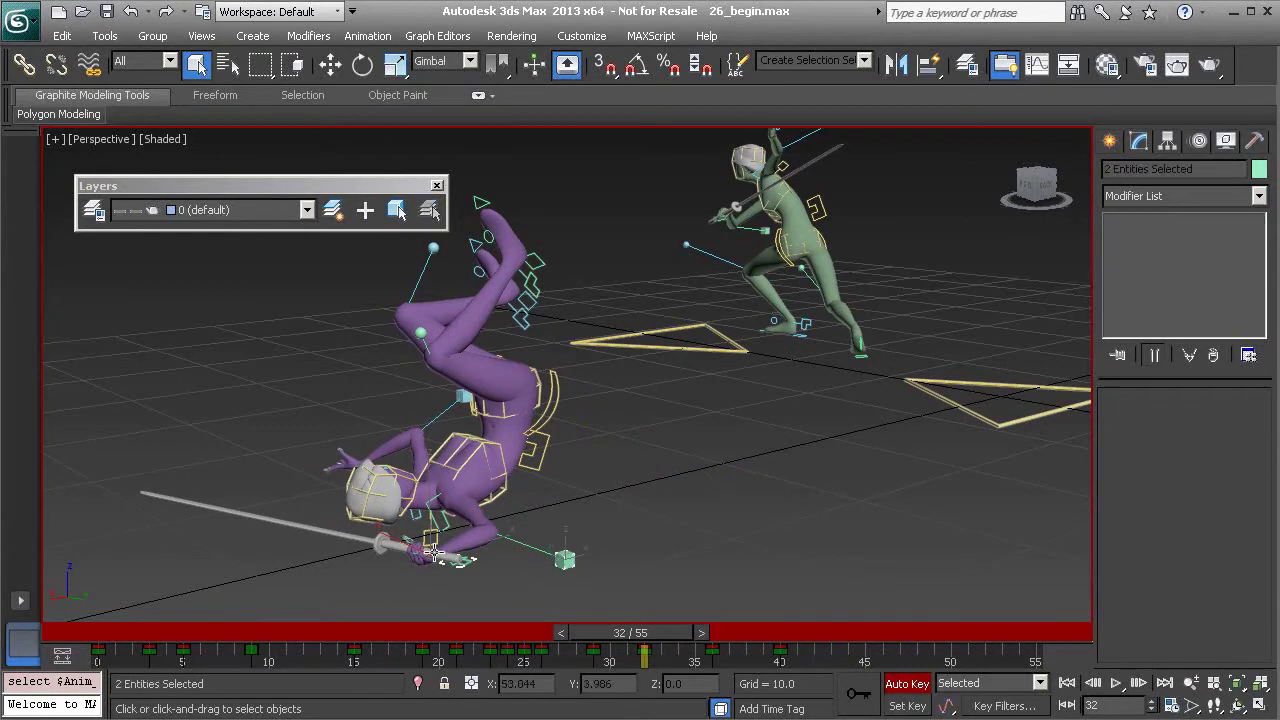
{"action": "middle_click_drag", "start_coordinate": [560, 573], "coordinate": [562, 554], "text": "alt"}
{"action": "left_click_drag", "start_coordinate": [658, 650], "coordinate": [640, 645]}
{"action": "middle_click_drag", "start_coordinate": [431, 510], "coordinate": [536, 530], "text": "alt"}
{"action": "scroll", "coordinate": [490, 557], "scroll_direction": "up", "scroll_amount": 2}
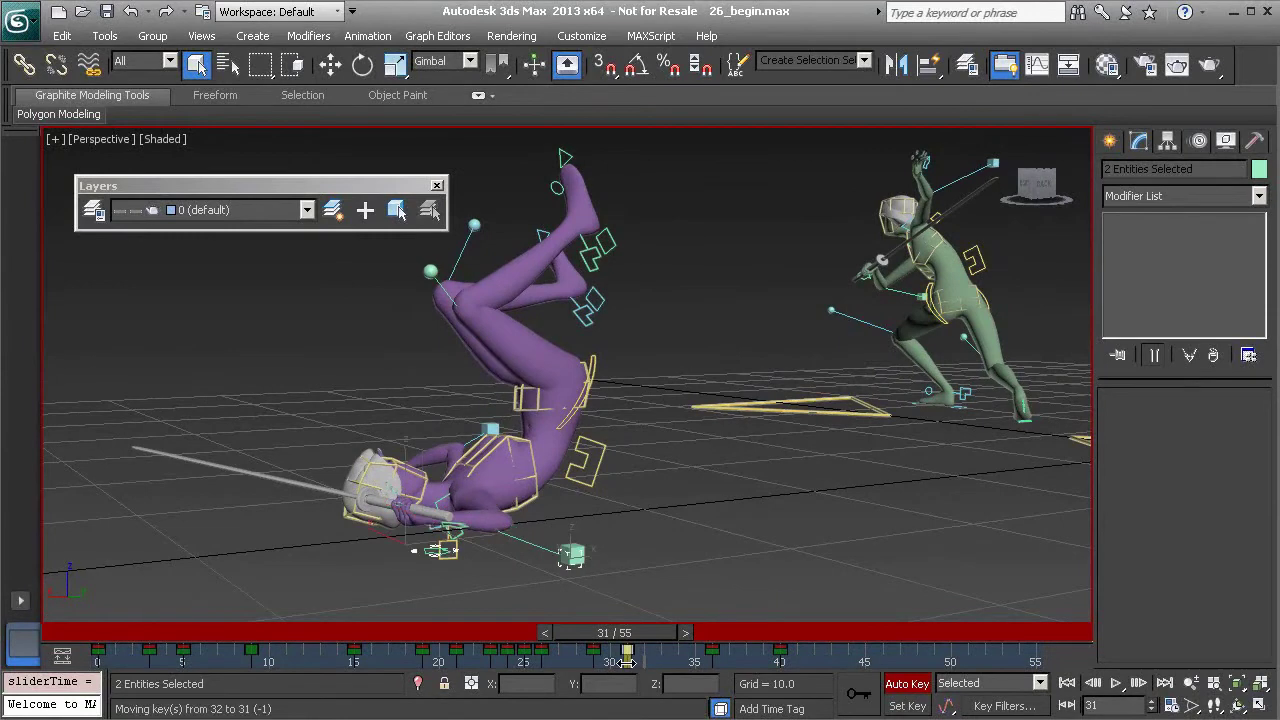
- Delete the two sword-arm controls' key at frame 36
{"action": "left_click_drag", "start_coordinate": [627, 662], "coordinate": [727, 662]}
{"action": "middle_click_drag", "start_coordinate": [515, 541], "coordinate": [593, 545], "text": "alt"}
{"action": "left_click_drag", "start_coordinate": [727, 632], "coordinate": [735, 660]}
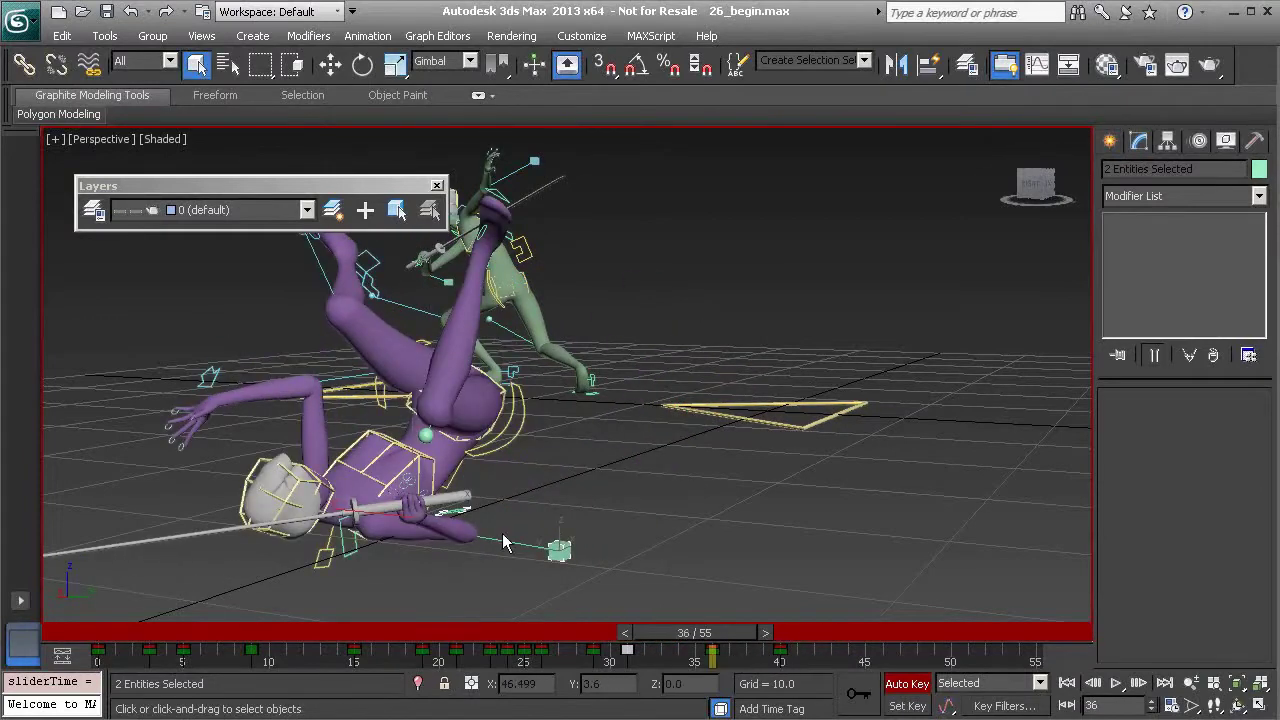
{"action": "left_click_drag", "start_coordinate": [705, 630], "coordinate": [687, 651]}
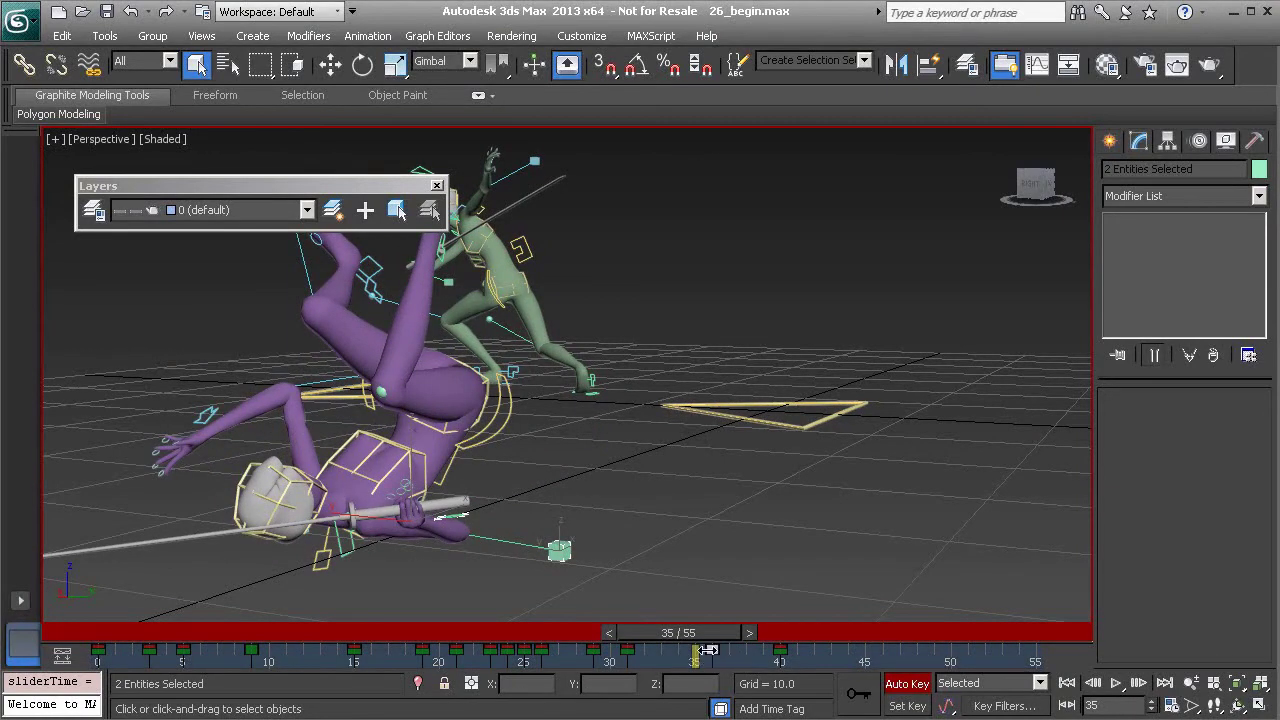
{"action": "right_click", "coordinate": [714, 650]}
{"action": "left_click", "coordinate": [790, 551]}
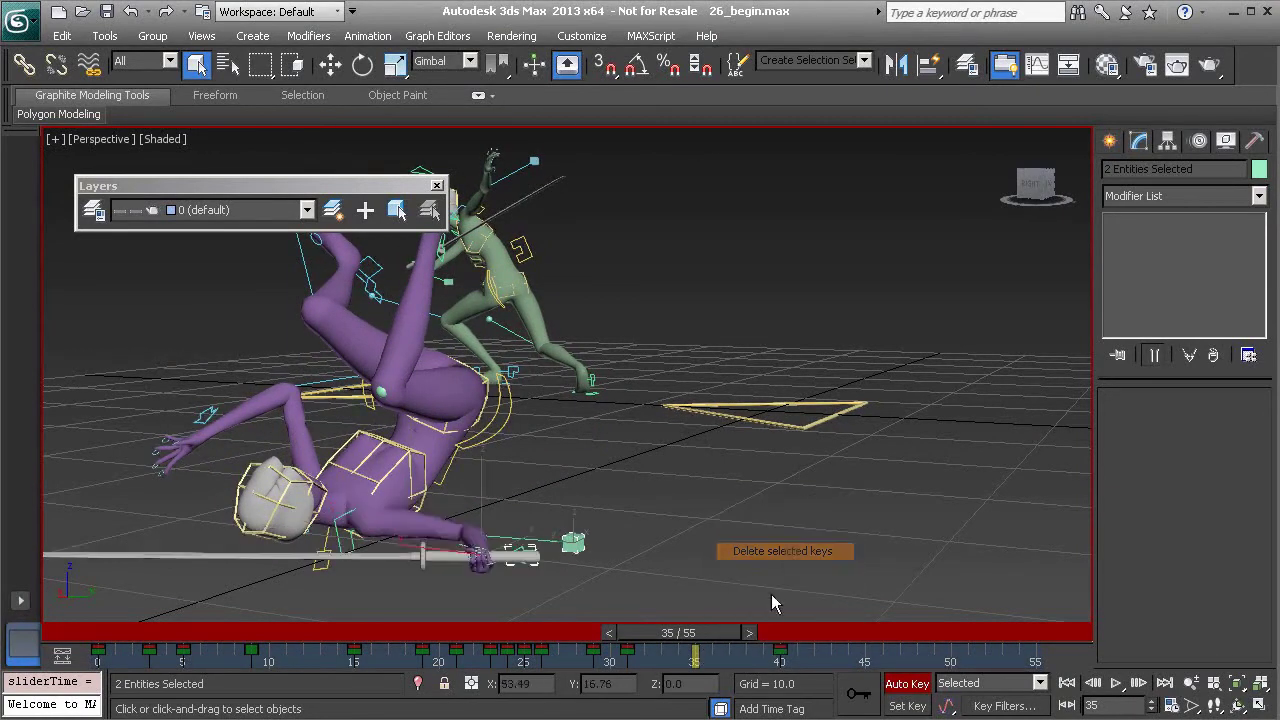
- Scrub through the fall from about frame 30 onward and examine the sword arm's motion from several angles
{"action": "left_click_drag", "start_coordinate": [706, 635], "coordinate": [611, 635]}
{"action": "key", "text": "q"}
{"action": "middle_click_drag", "start_coordinate": [611, 538], "coordinate": [869, 610], "text": "alt"}
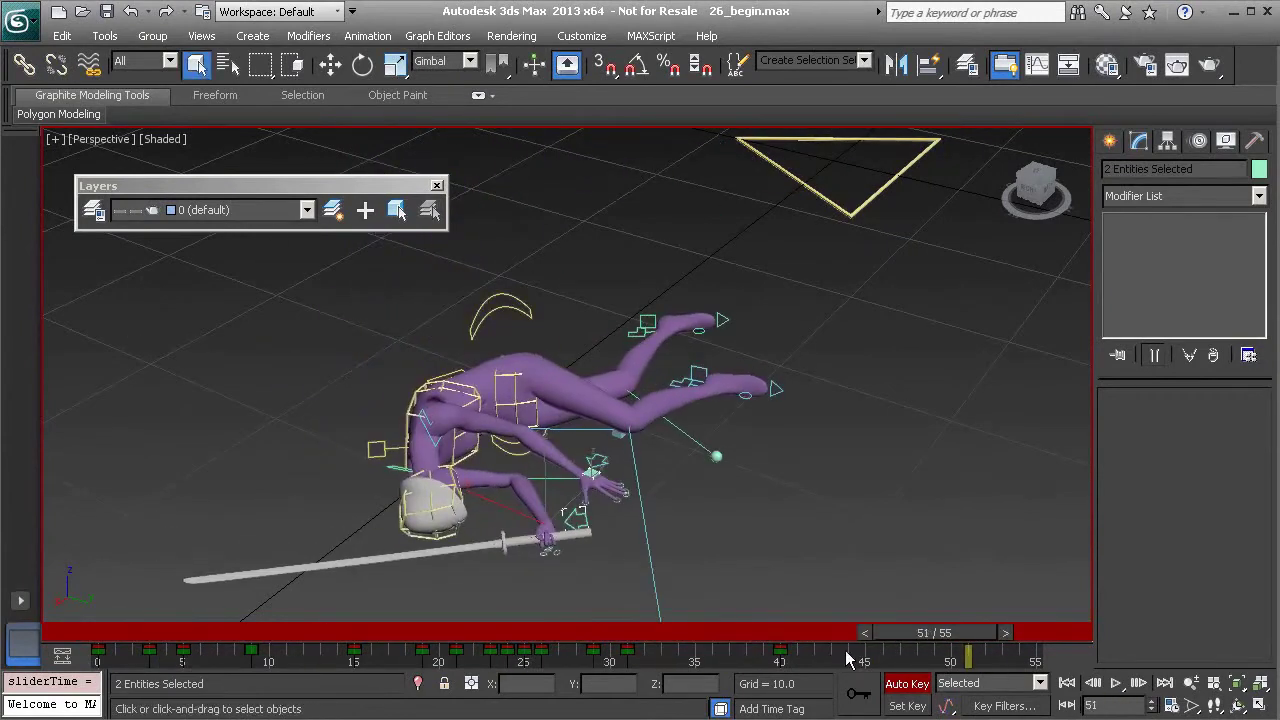
{"action": "left_click_drag", "start_coordinate": [617, 629], "coordinate": [797, 655]}
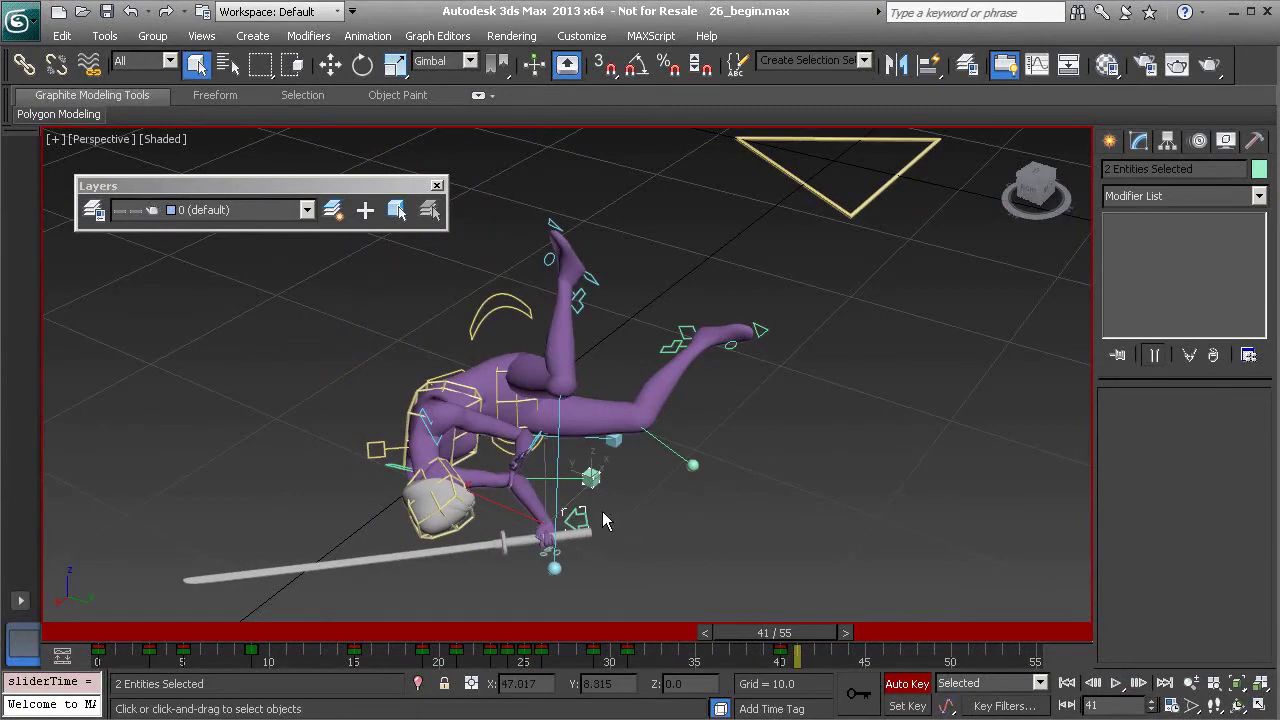
{"action": "left_click_drag", "start_coordinate": [797, 631], "coordinate": [708, 652]}
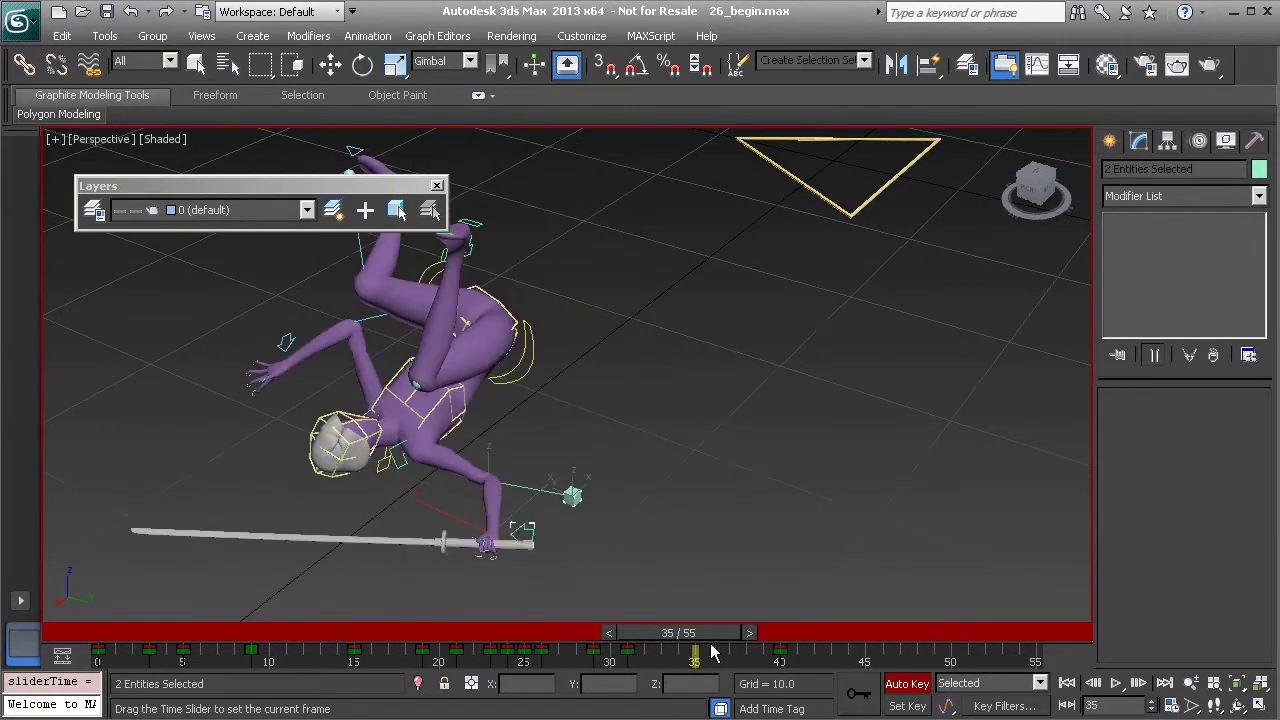
{"action": "middle_click_drag", "start_coordinate": [515, 497], "coordinate": [579, 605], "text": "alt"}
{"action": "left_click_drag", "start_coordinate": [687, 640], "coordinate": [824, 668]}
{"action": "mouse_move", "coordinate": [580, 498]}
{"action": "middle_mouse_down", "text": "alt"}
{"action": "mouse_move", "coordinate": [570, 540]}
{"action": "mouse_move", "coordinate": [588, 494]}
{"action": "middle_mouse_up", "text": "alt"}
{"action": "scroll", "coordinate": [572, 540], "scroll_direction": "up", "scroll_amount": 2}
{"action": "left_click_drag", "start_coordinate": [826, 632], "coordinate": [826, 675]}
{"action": "middle_click_drag", "start_coordinate": [697, 543], "coordinate": [577, 520], "text": "alt"}
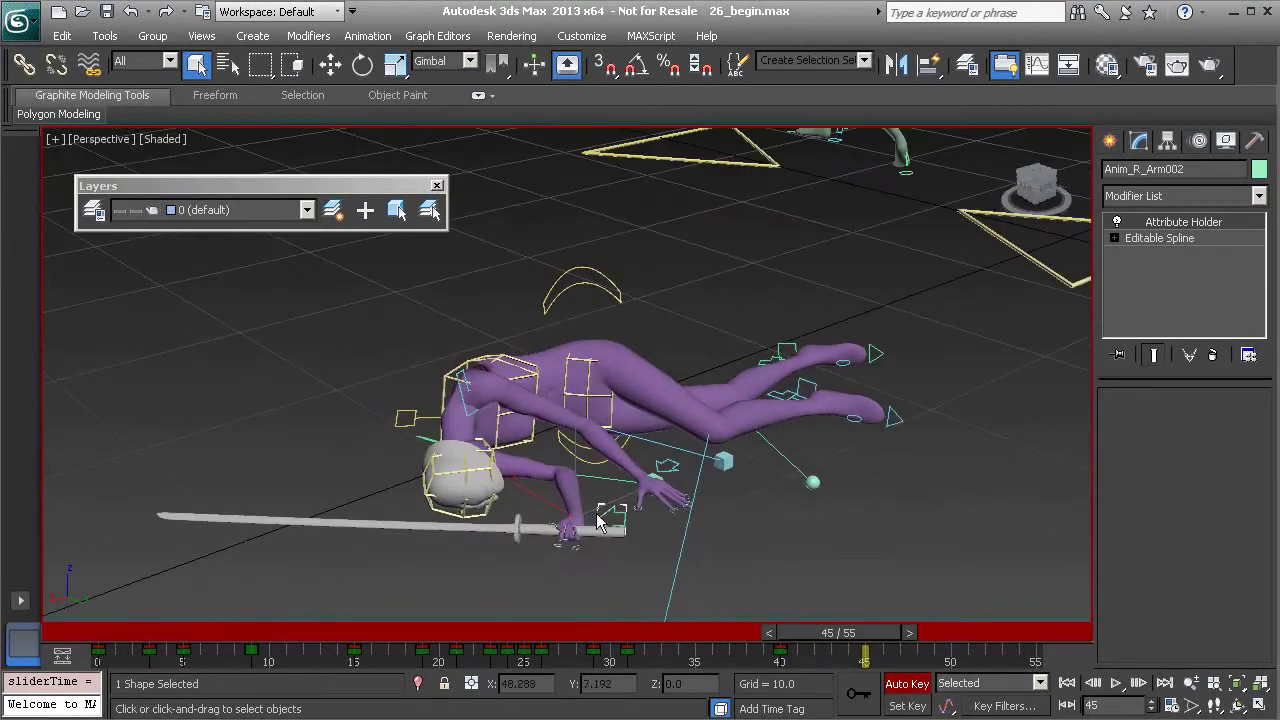
- Rotate the sword-hand control Anim_R_Arm002 about -24 degrees around Z at frame 50
{"action": "left_click_drag", "start_coordinate": [848, 640], "coordinate": [825, 677]}
{"action": "middle_click_drag", "start_coordinate": [637, 533], "coordinate": [622, 465], "text": "alt"}
{"action": "middle_click_drag", "start_coordinate": [596, 524], "coordinate": [537, 463], "text": "alt"}
{"action": "left_click_drag", "start_coordinate": [857, 643], "coordinate": [918, 652]}
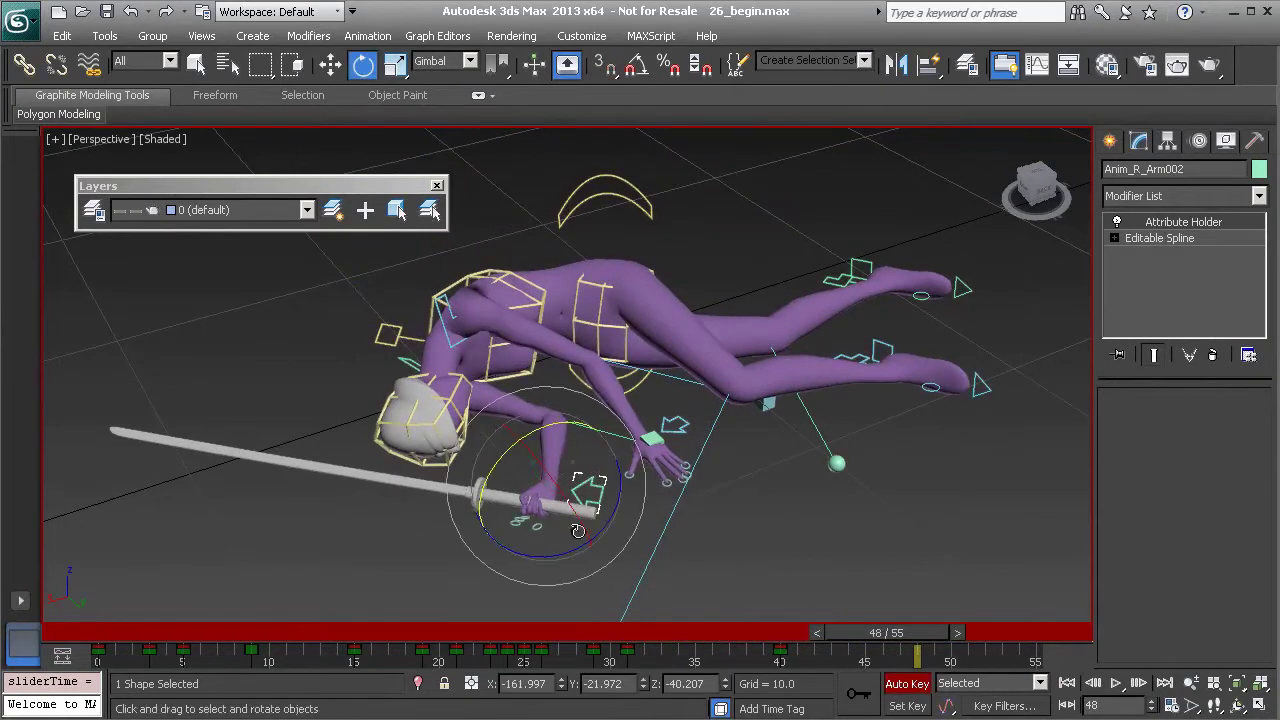
{"action": "mouse_move", "coordinate": [866, 633]}
{"action": "left_mouse_down"}
{"action": "mouse_move", "coordinate": [680, 645]}
{"action": "mouse_move", "coordinate": [862, 640]}
{"action": "mouse_move", "coordinate": [850, 636]}
{"action": "left_mouse_up"}
{"action": "left_click_drag", "start_coordinate": [903, 677], "coordinate": [938, 680]}
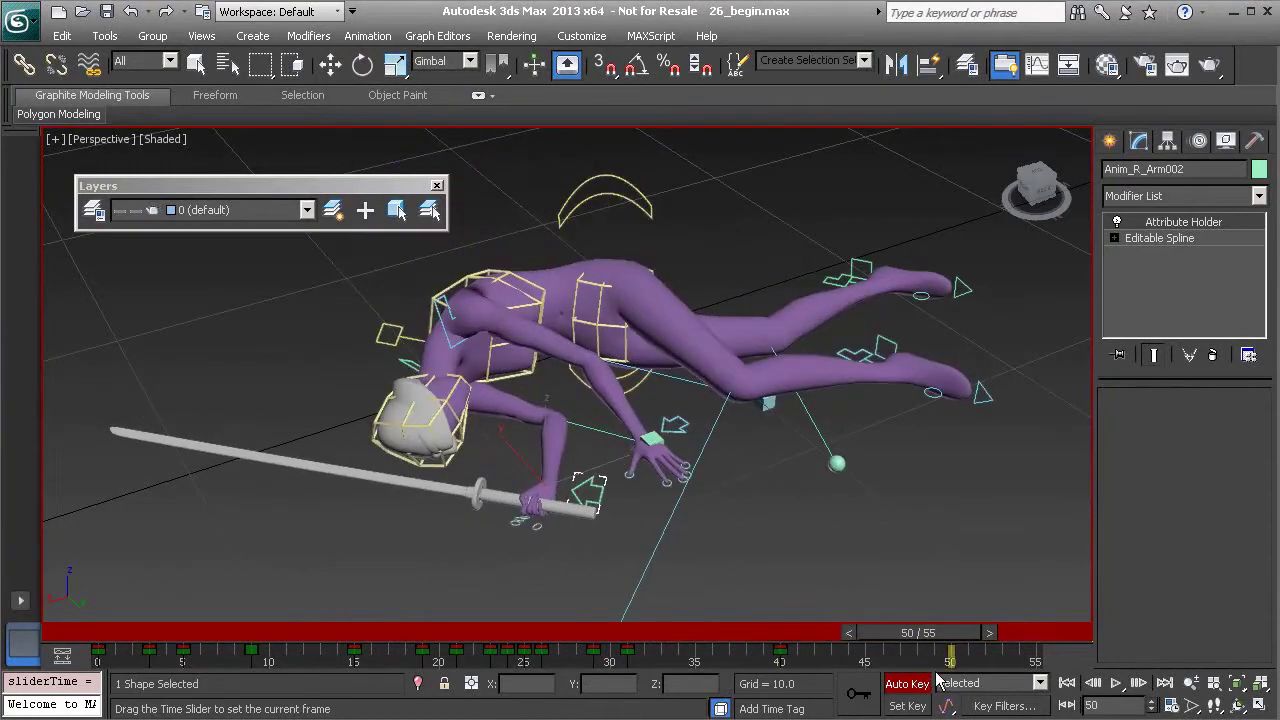
{"action": "middle_click_drag", "start_coordinate": [675, 520], "coordinate": [653, 528], "text": "alt"}
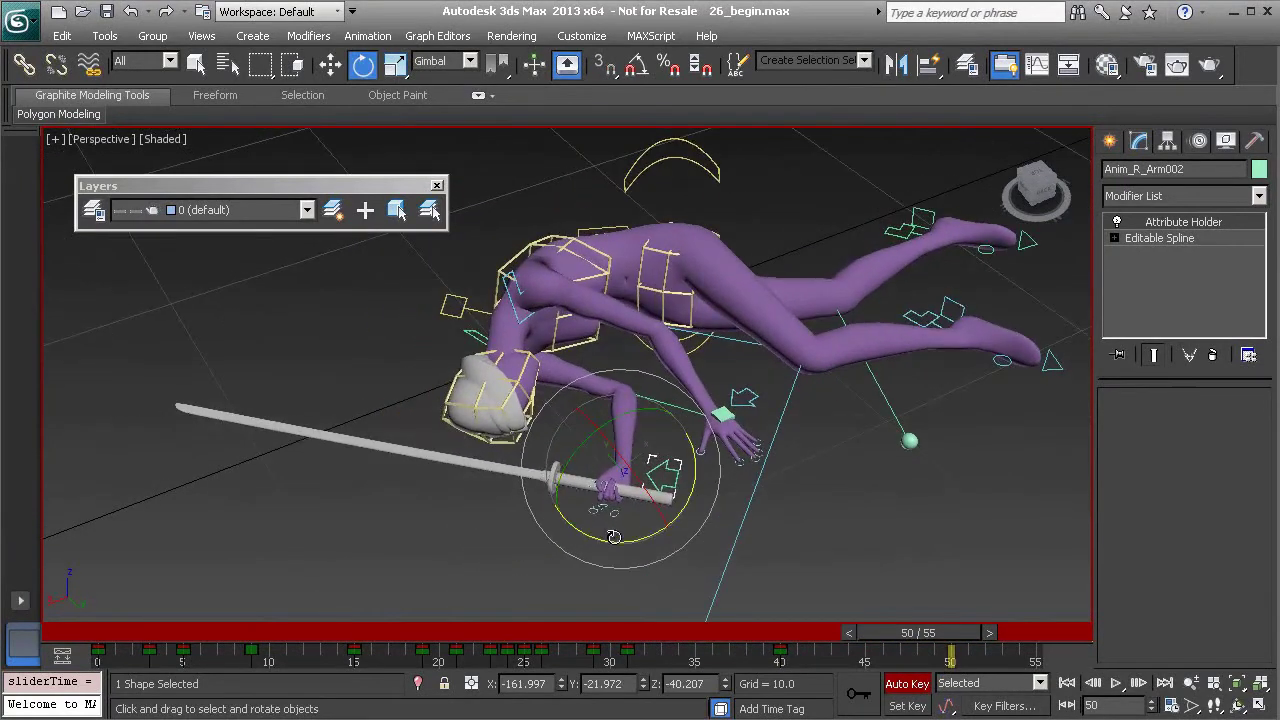
{"action": "left_click_drag", "start_coordinate": [613, 537], "coordinate": [634, 543]}
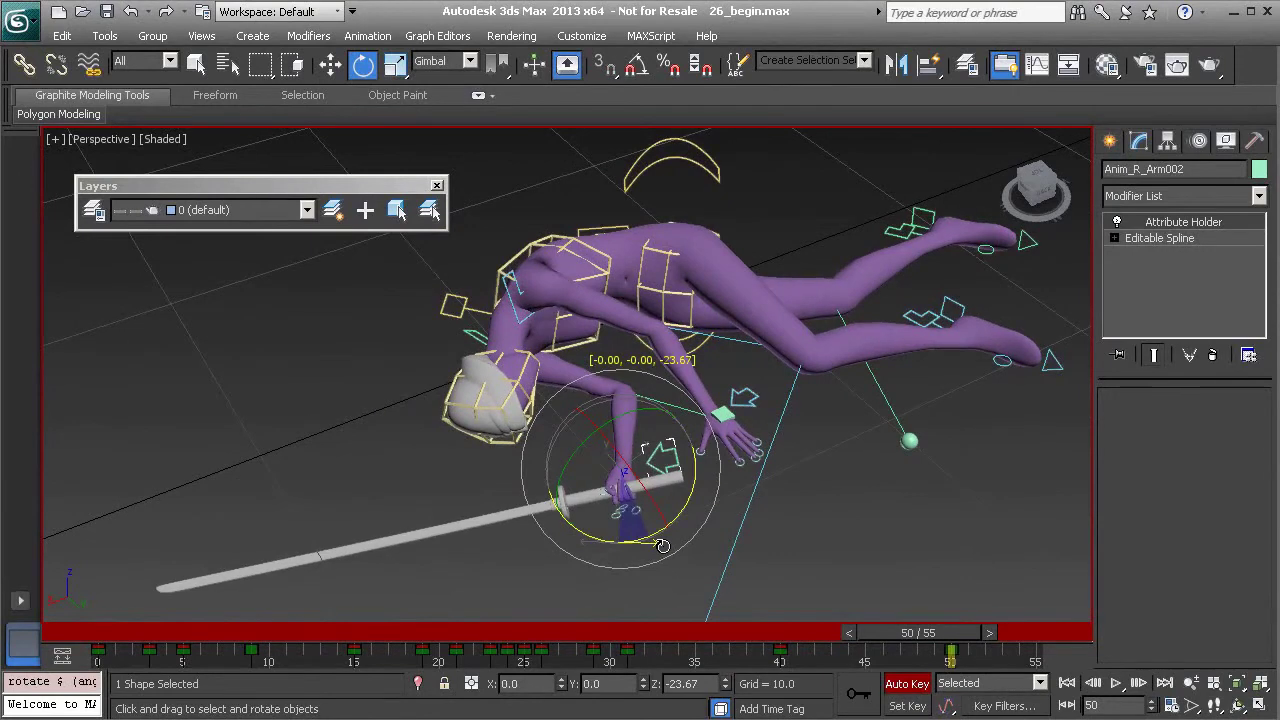
- Rotate the sword-hand control back about 4 degrees around Z at frame 55 and play the animation
{"action": "left_click_drag", "start_coordinate": [943, 630], "coordinate": [993, 676]}
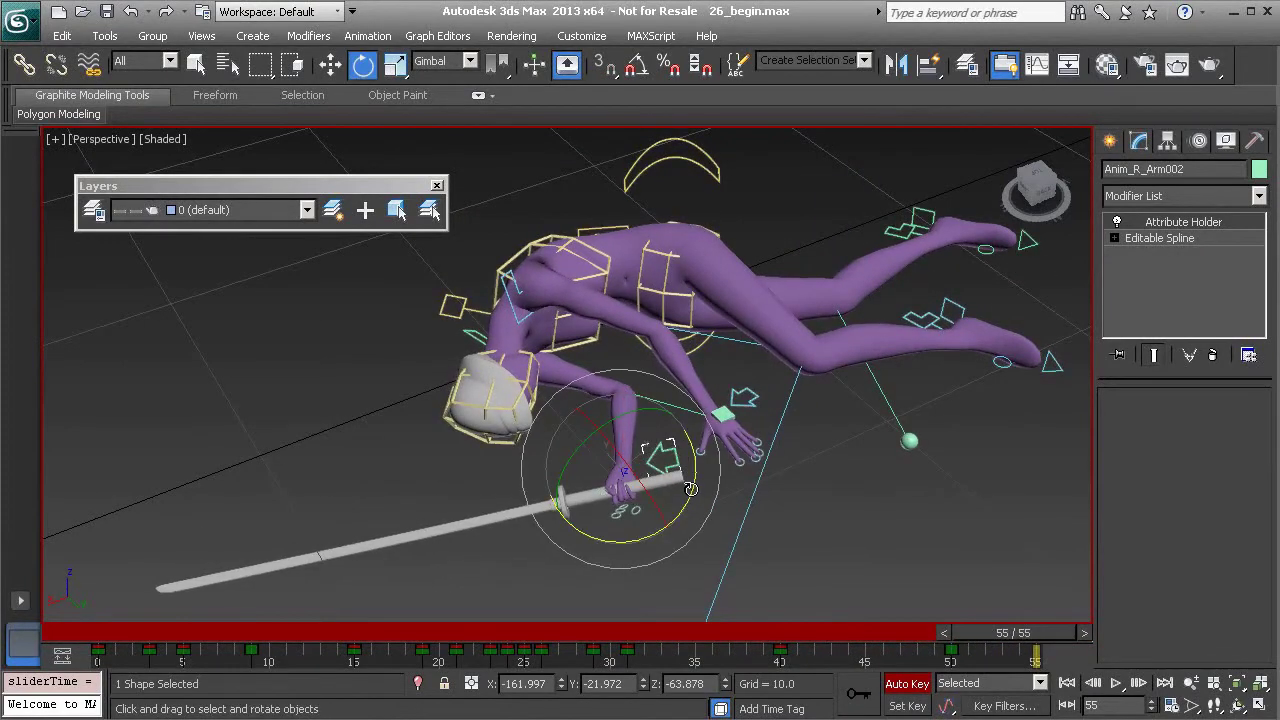
{"action": "left_click_drag", "start_coordinate": [690, 488], "coordinate": [690, 492]}
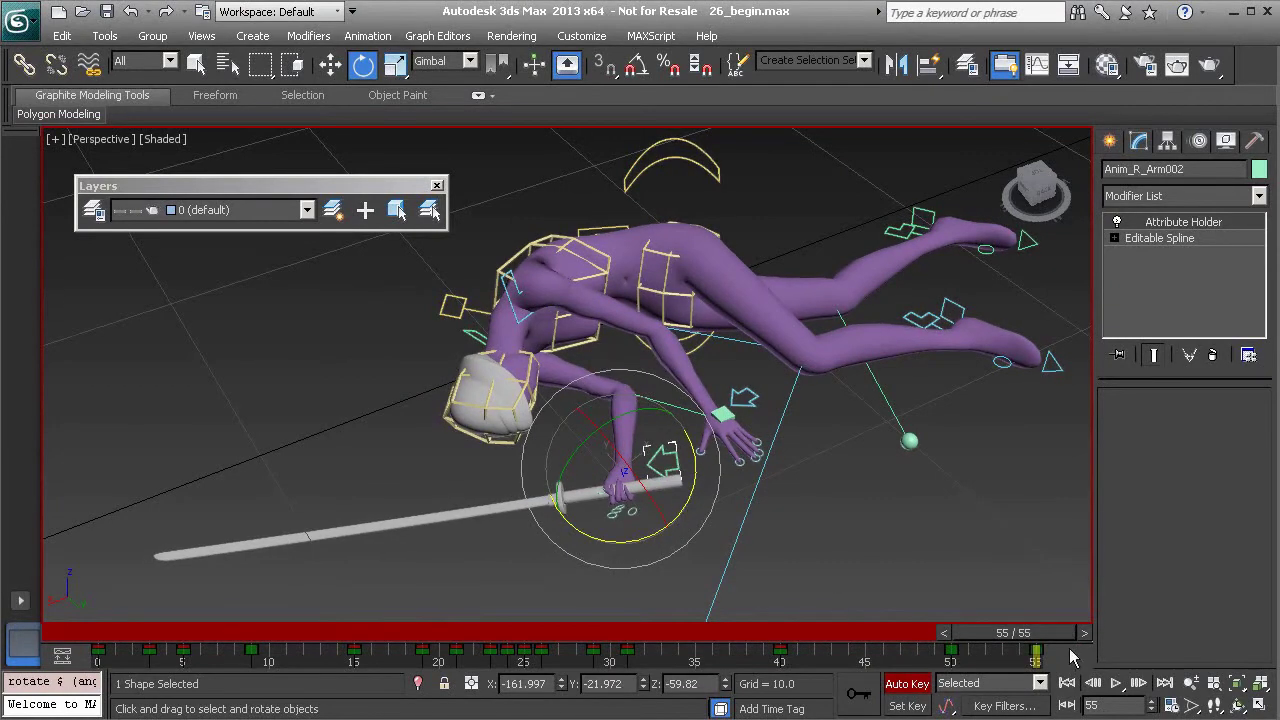
{"action": "left_click_drag", "start_coordinate": [1033, 645], "coordinate": [822, 690]}
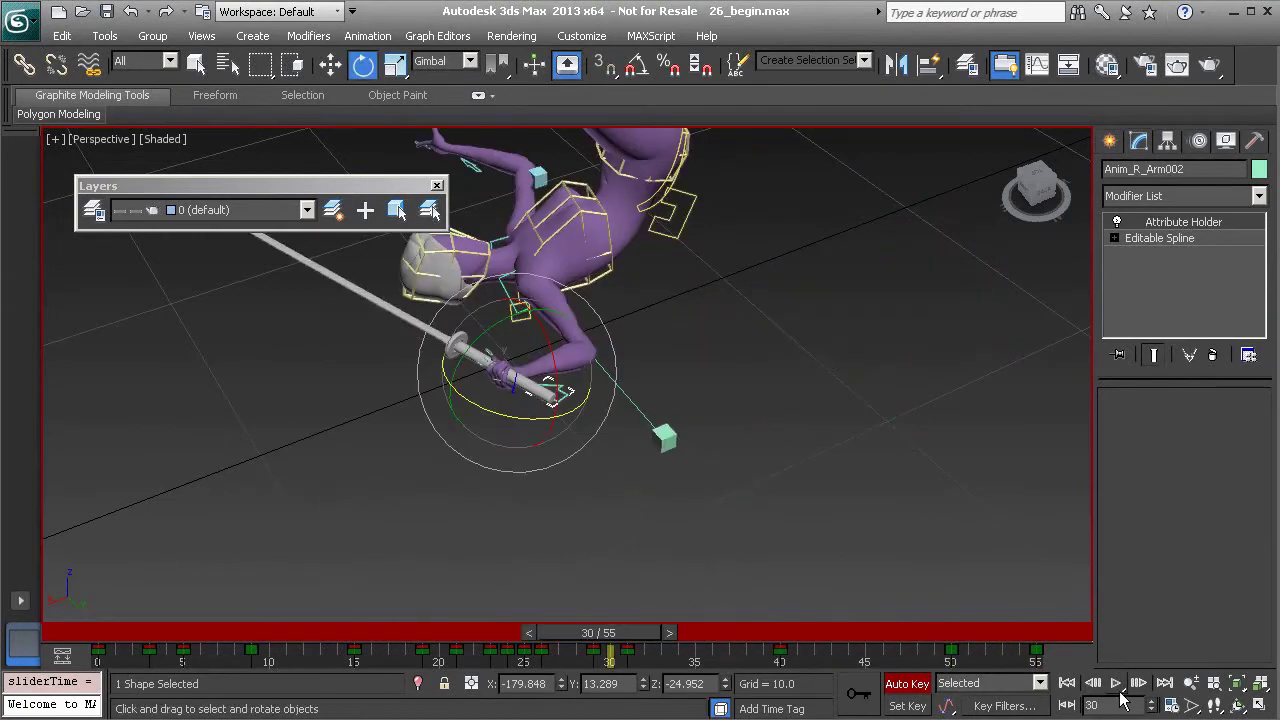
{"action": "left_click", "coordinate": [1117, 686]}
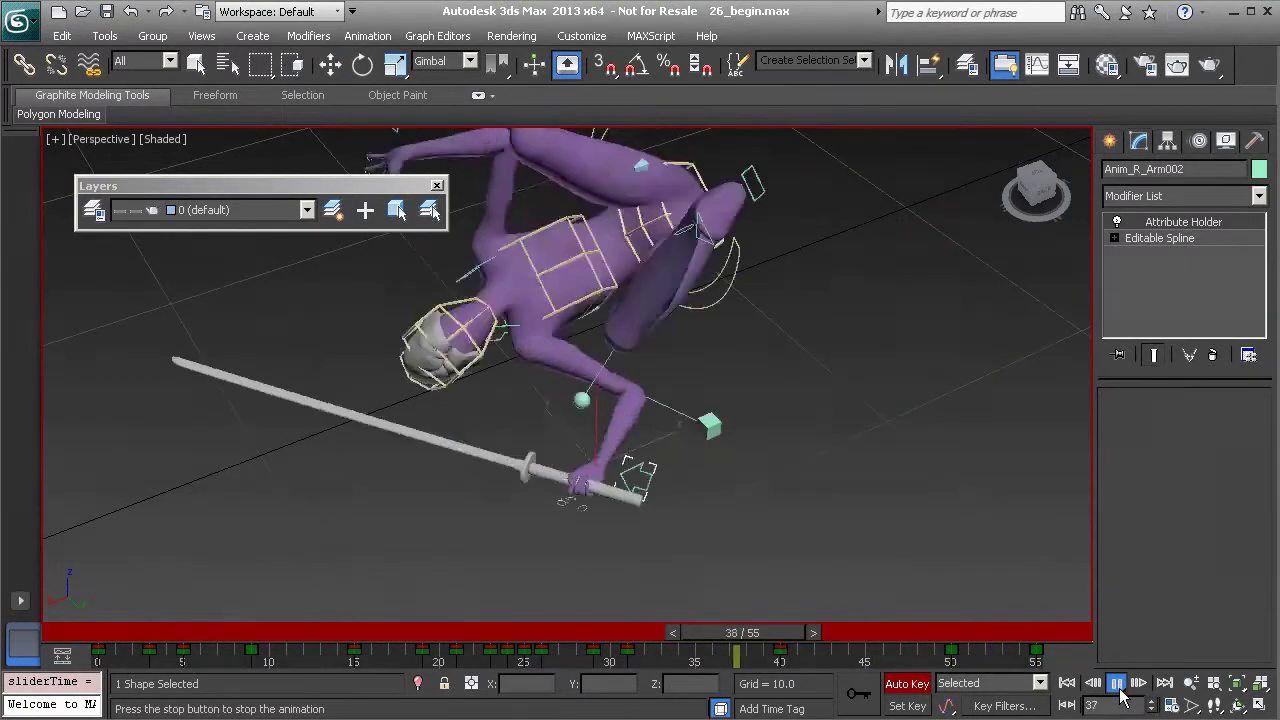
- Fine-tune the sword hand's Z rotation at frame 55 to about -61.4 degrees and play the fall again
{"action": "left_click_drag", "start_coordinate": [935, 648], "coordinate": [1043, 655]}
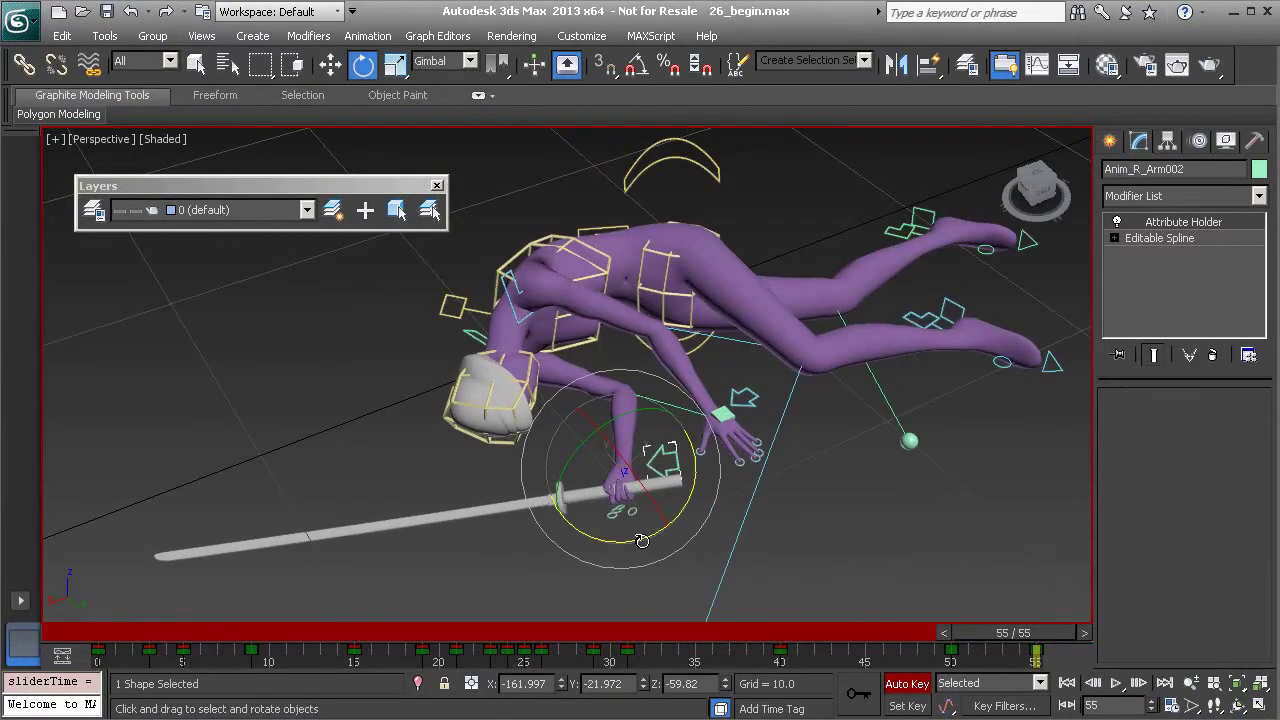
{"action": "left_click_drag", "start_coordinate": [642, 540], "coordinate": [645, 540]}
{"action": "left_click_drag", "start_coordinate": [1020, 648], "coordinate": [650, 648]}
{"action": "left_click", "coordinate": [1112, 683]}
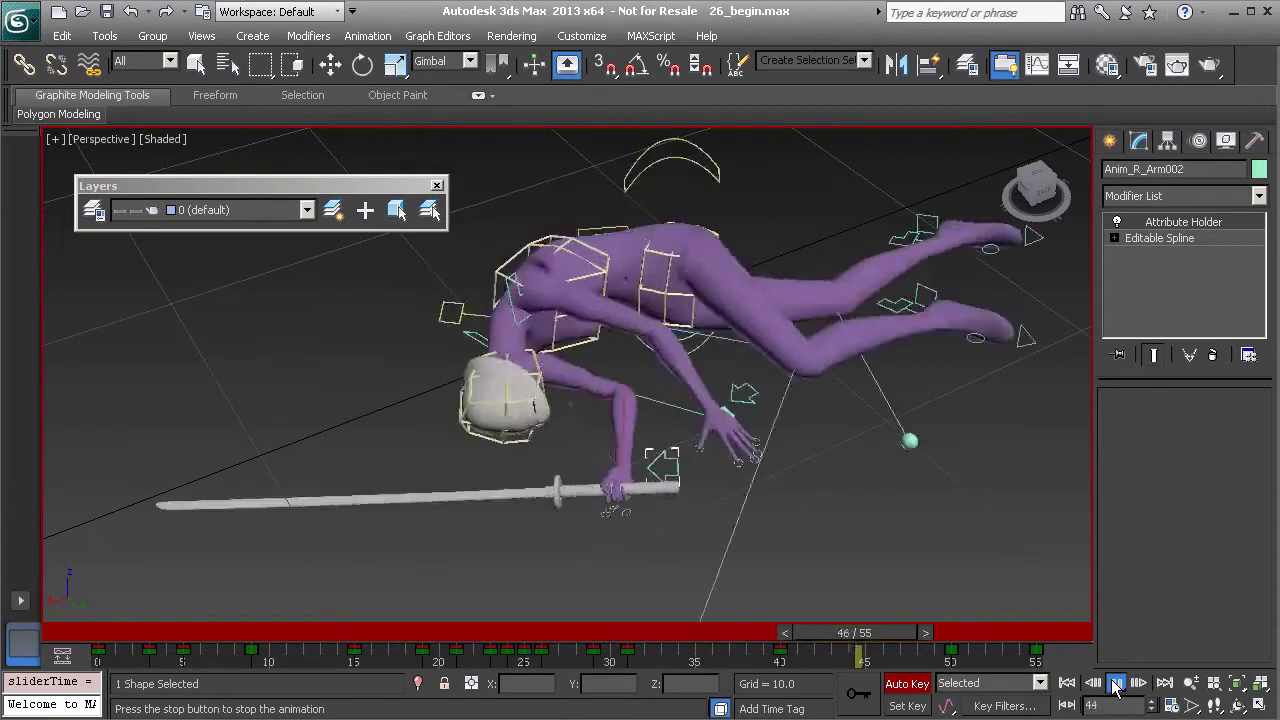
{"action": "left_click", "coordinate": [1115, 684]}
- Shift the sword-hand control slightly in local space at frame 55 and review the resulting motion
{"action": "left_click_drag", "start_coordinate": [895, 638], "coordinate": [1037, 690]}
{"action": "key", "text": "e"}
{"action": "middle_click_drag", "start_coordinate": [752, 495], "coordinate": [734, 523], "text": "alt"}
{"action": "middle_click_drag", "start_coordinate": [639, 461], "coordinate": [651, 431], "text": "alt"}
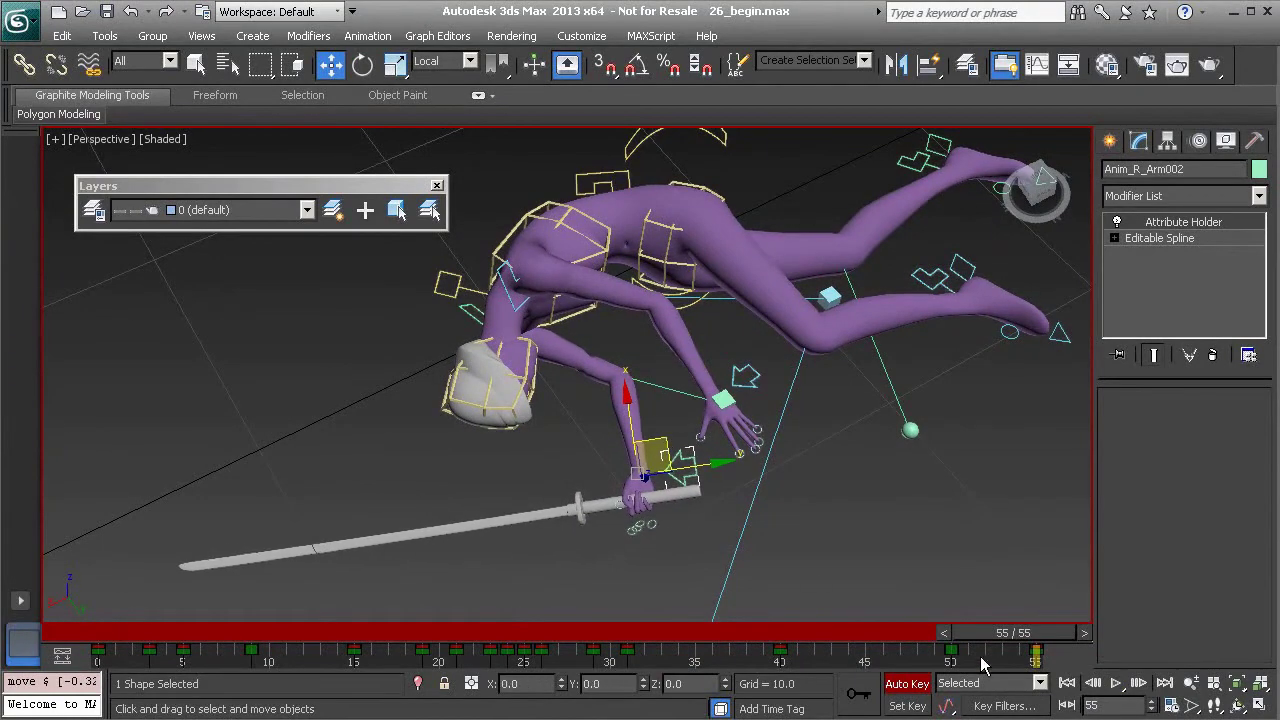
{"action": "left_click_drag", "start_coordinate": [1000, 640], "coordinate": [663, 660]}
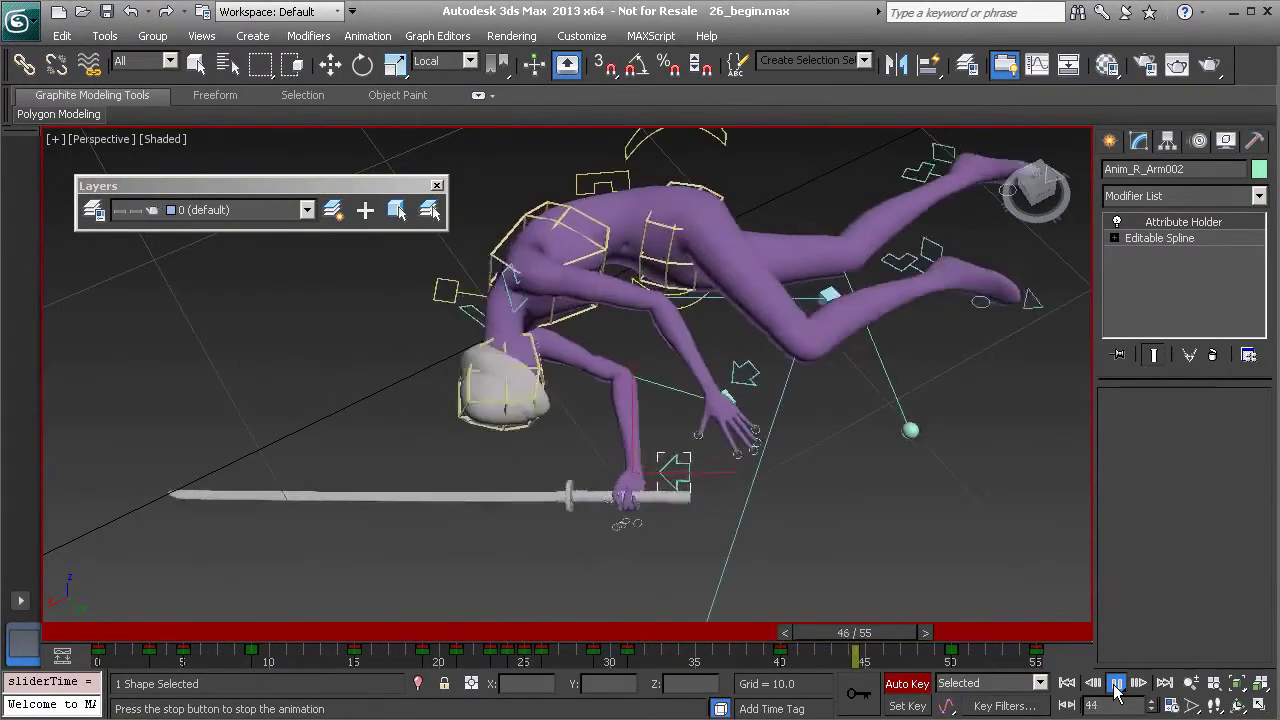
{"action": "left_click_drag", "start_coordinate": [750, 632], "coordinate": [883, 650]}
- Open the Curve Editor for Anim_R_Arm002 at frame 50 and isolate its Zero Euler Y Rotation curve
{"action": "middle_click_drag", "start_coordinate": [611, 558], "coordinate": [688, 436], "text": "alt"}
{"action": "left_click_drag", "start_coordinate": [875, 640], "coordinate": [942, 644]}
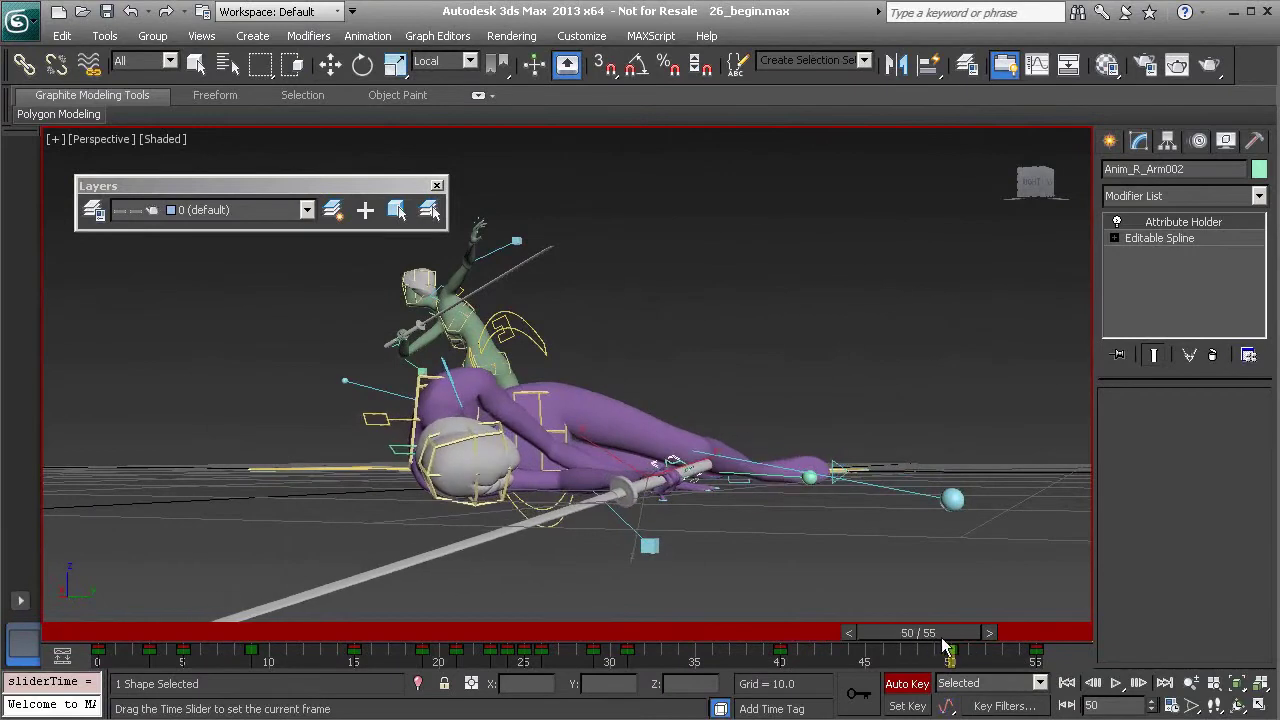
{"action": "middle_click_drag", "start_coordinate": [765, 572], "coordinate": [564, 501], "text": "alt"}
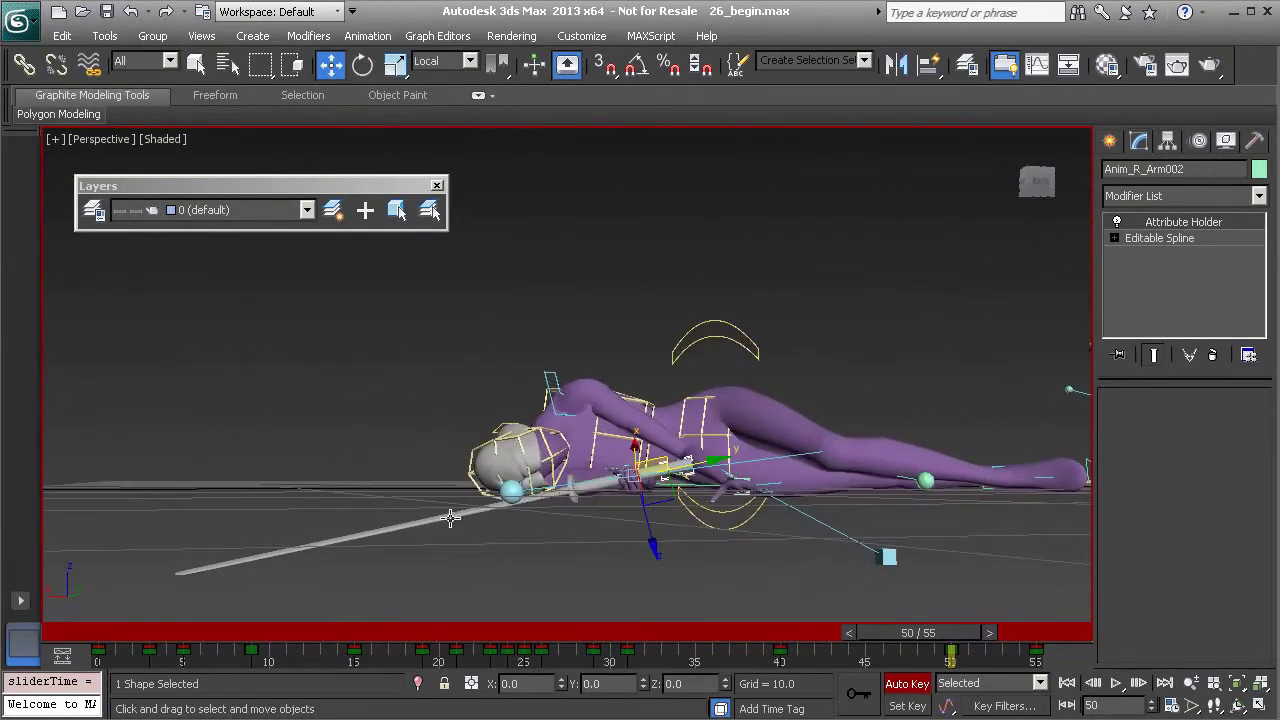
{"action": "middle_click_drag", "start_coordinate": [307, 480], "coordinate": [366, 500], "text": "alt"}
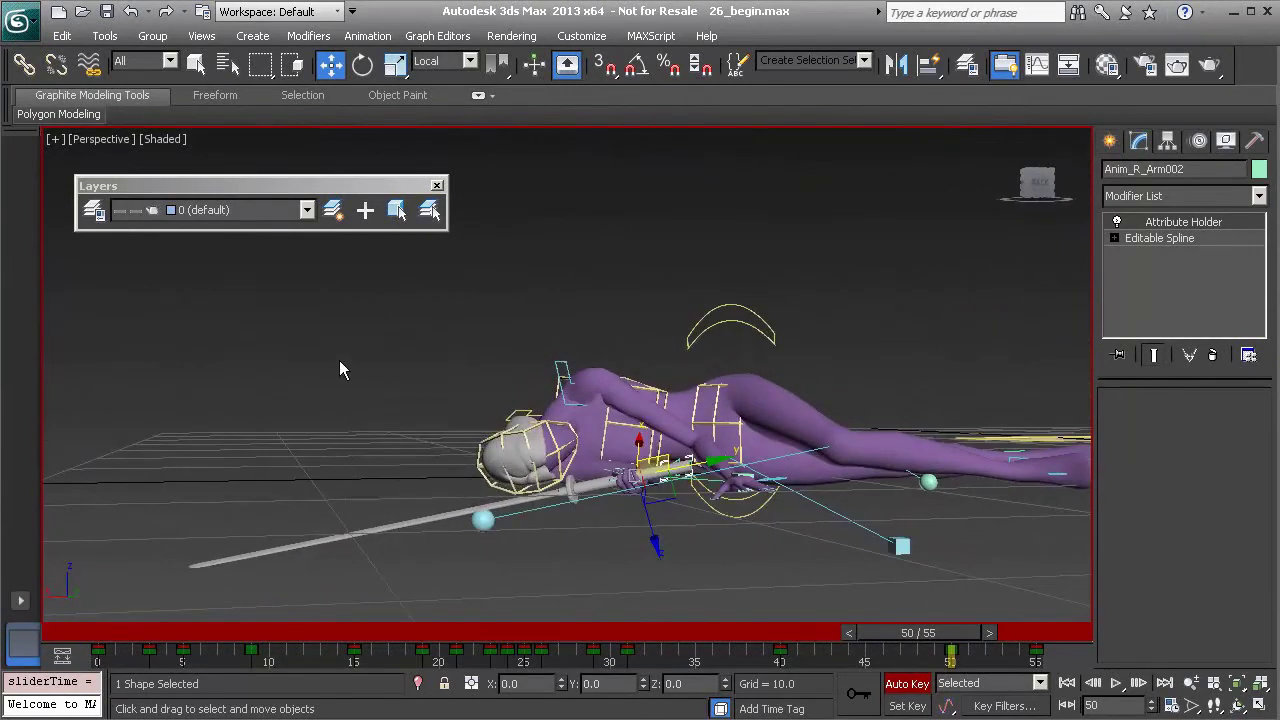
{"action": "right_click", "coordinate": [356, 316]}
{"action": "left_click", "coordinate": [410, 432]}
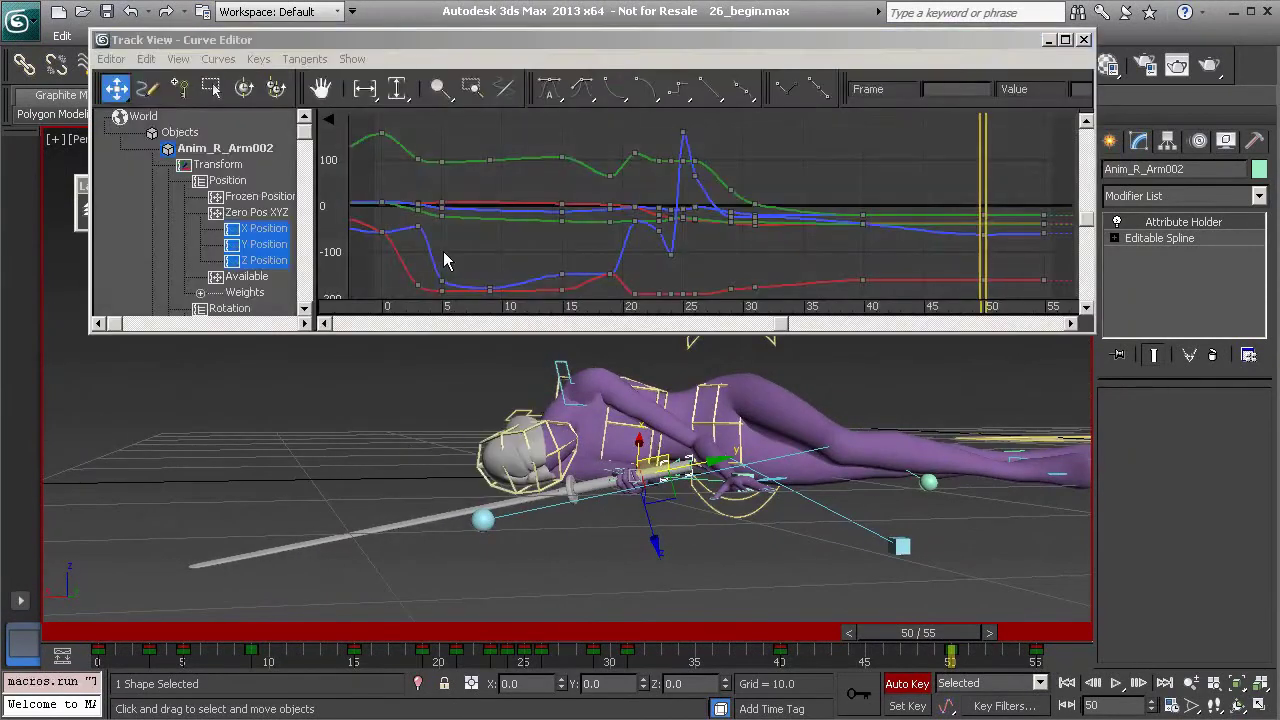
{"action": "scroll", "coordinate": [213, 168], "scroll_direction": "down", "scroll_amount": 4}
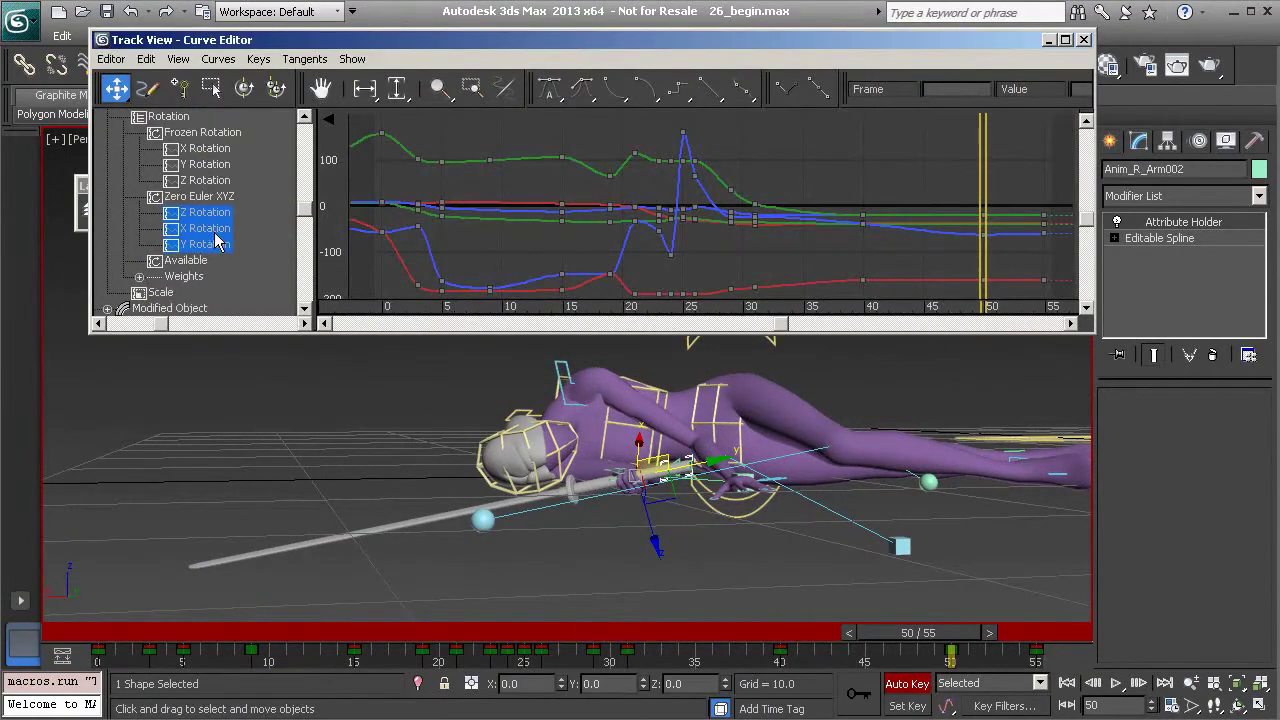
{"action": "left_click", "coordinate": [207, 245]}
- Examine the sword's tilt relative to the floor at frames 50 and 40 alongside the Y Rotation curve
{"action": "middle_click_drag", "start_coordinate": [709, 486], "coordinate": [697, 503]}
{"action": "key", "text": "e"}
{"action": "middle_click_drag", "start_coordinate": [605, 500], "coordinate": [569, 455], "text": "alt"}
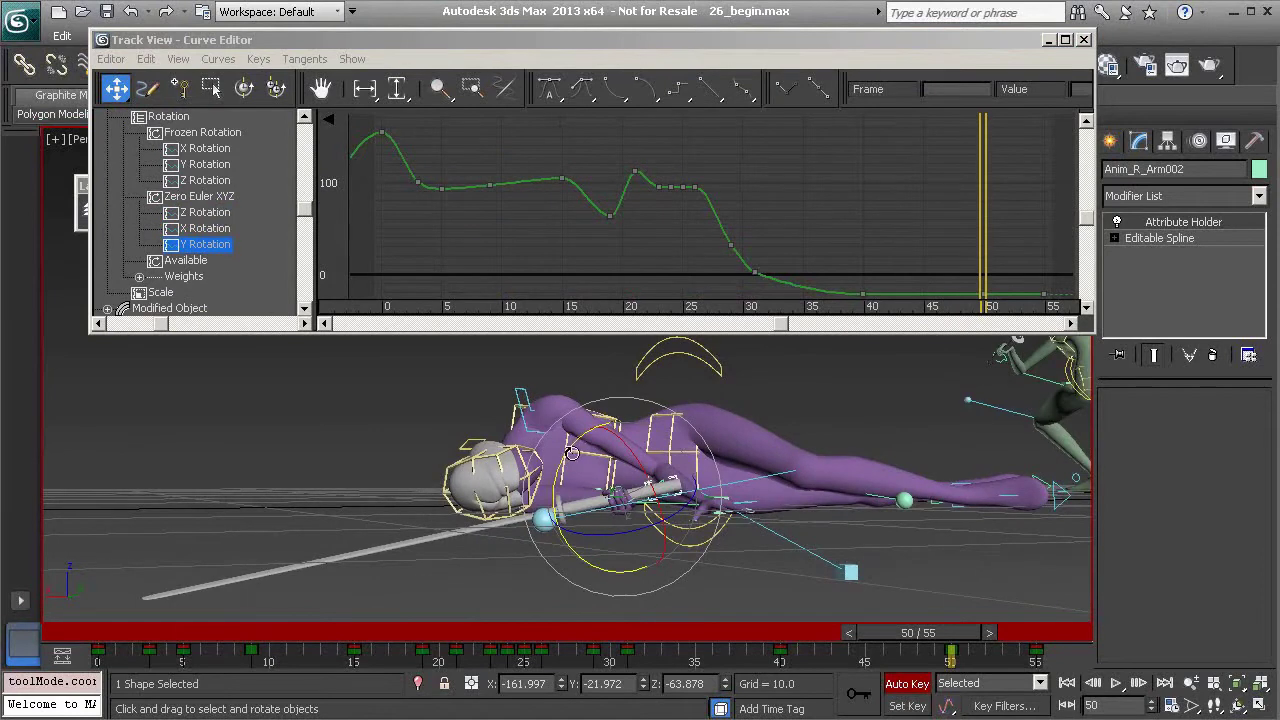
{"action": "middle_click_drag", "start_coordinate": [789, 482], "coordinate": [736, 483], "text": "alt"}
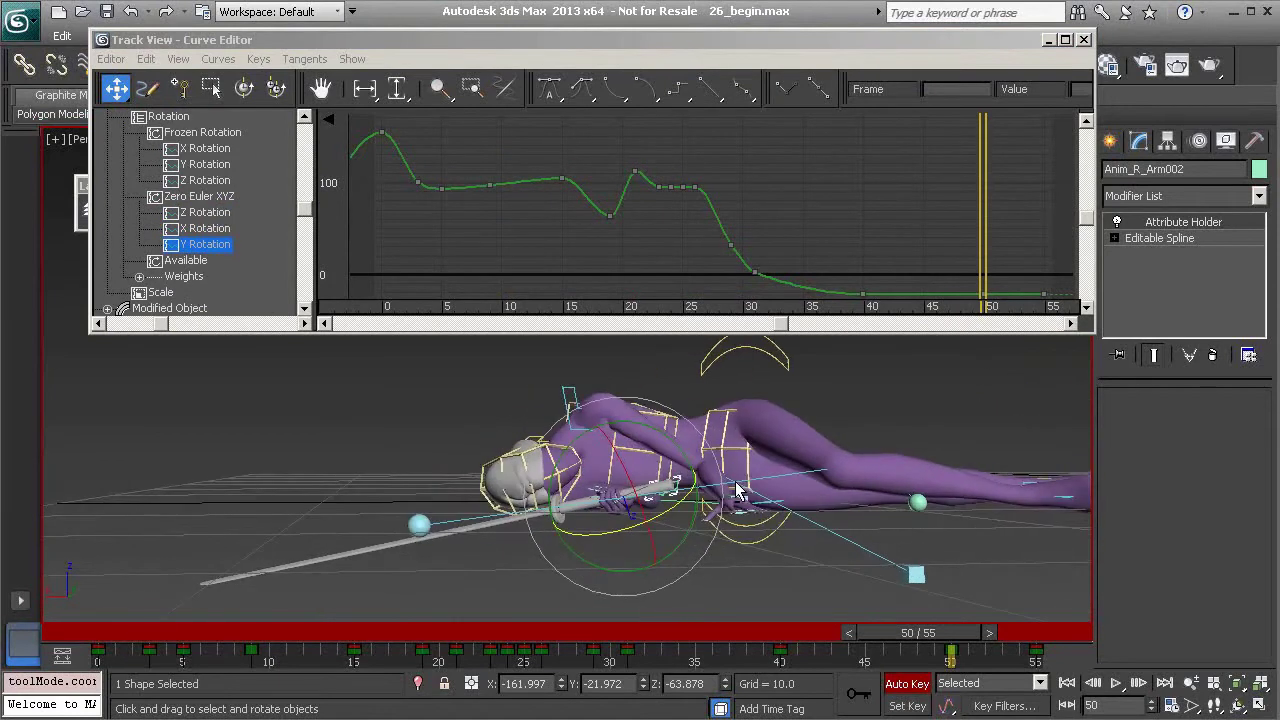
{"action": "middle_click_drag", "start_coordinate": [880, 242], "coordinate": [771, 226]}
{"action": "left_click_drag", "start_coordinate": [915, 636], "coordinate": [767, 634]}
{"action": "key", "text": "e"}
{"action": "middle_click_drag", "start_coordinate": [677, 603], "coordinate": [605, 543], "text": "alt"}
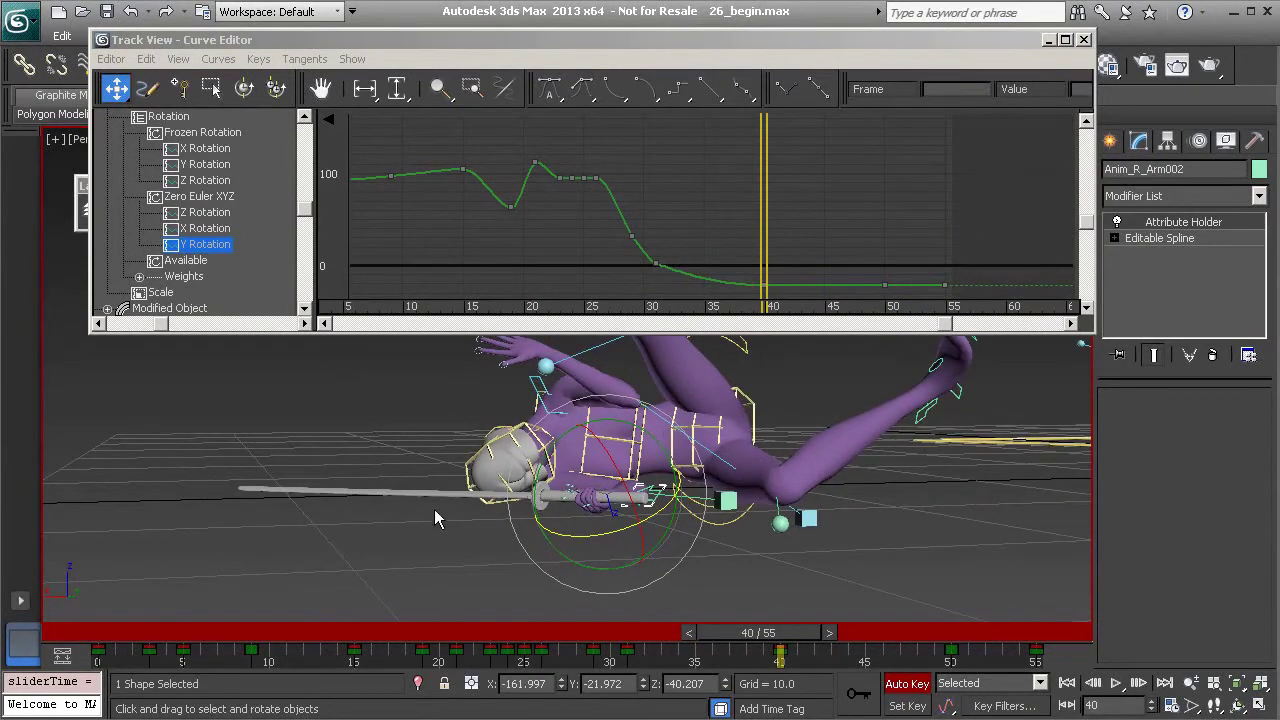
{"action": "middle_click_drag", "start_coordinate": [367, 521], "coordinate": [372, 497], "text": "alt"}
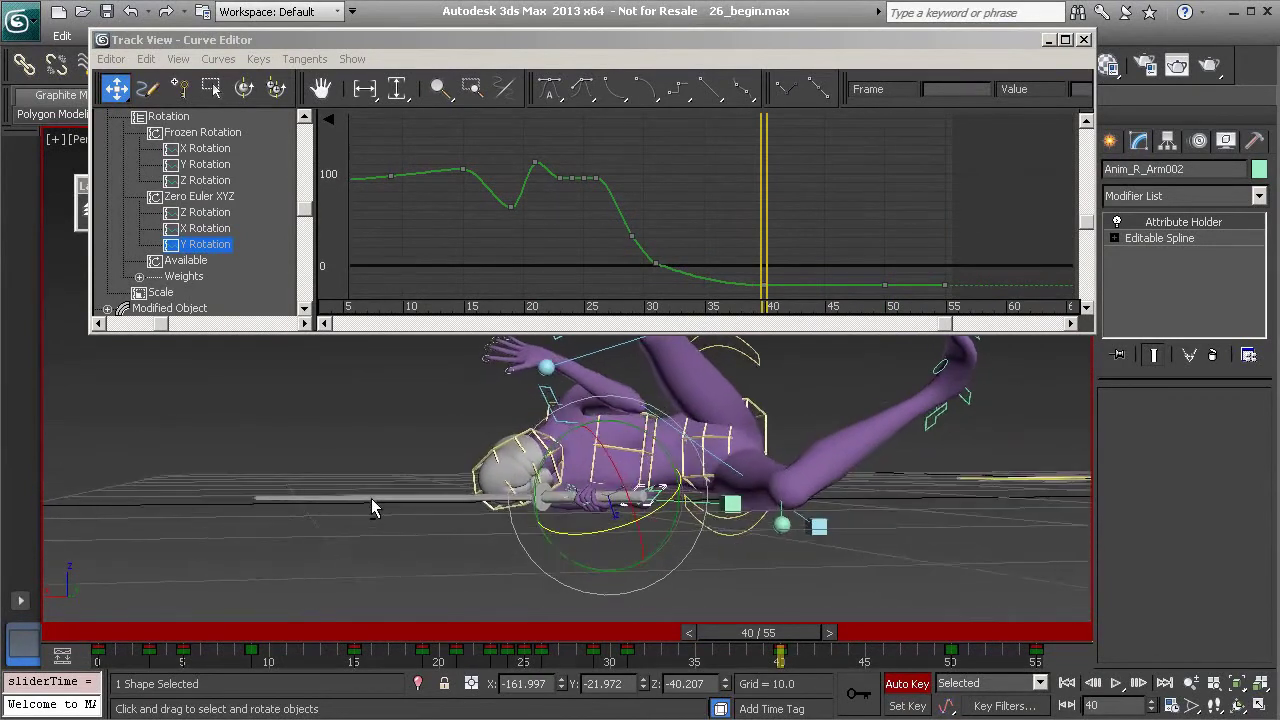
- Raise the Y Rotation keys at frames 50 and 55 together to about -10.9
{"action": "left_click_drag", "start_coordinate": [787, 642], "coordinate": [1057, 665]}
{"action": "middle_click_drag", "start_coordinate": [890, 250], "coordinate": [607, 112]}
{"action": "middle_click_drag", "start_coordinate": [617, 253], "coordinate": [541, 181], "text": "ctrl+alt"}
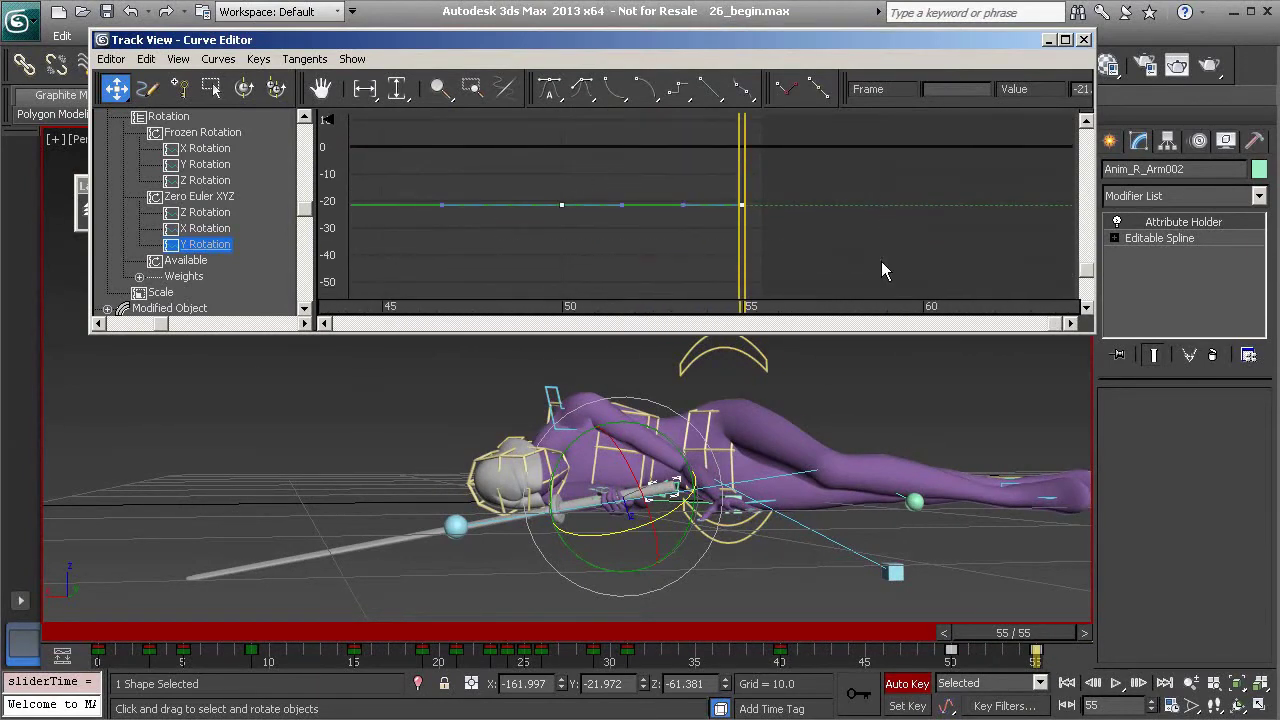
{"action": "middle_click_drag", "start_coordinate": [581, 485], "coordinate": [567, 482], "text": "alt"}
{"action": "left_click_drag", "start_coordinate": [562, 205], "coordinate": [566, 174]}
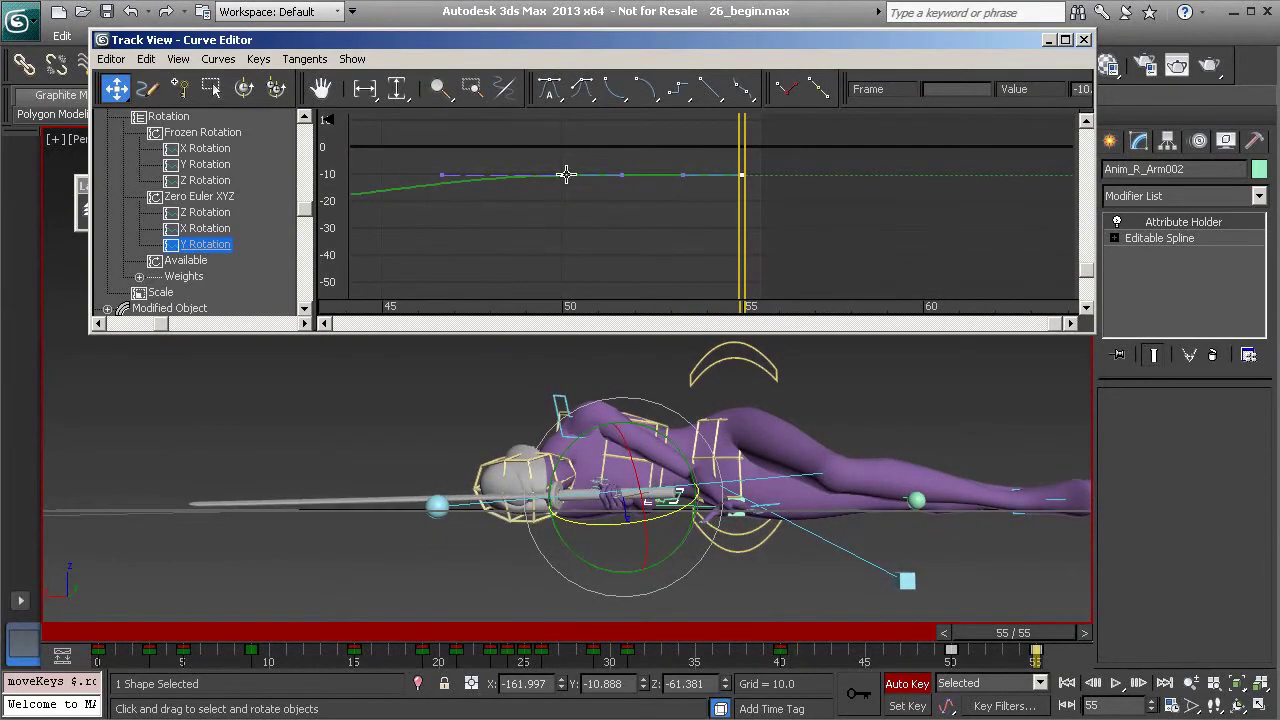
- Turn on Interactive Update in the Curve Editor and lower the two selected Y Rotation keys to about -11.6
{"action": "left_click", "coordinate": [188, 62]}
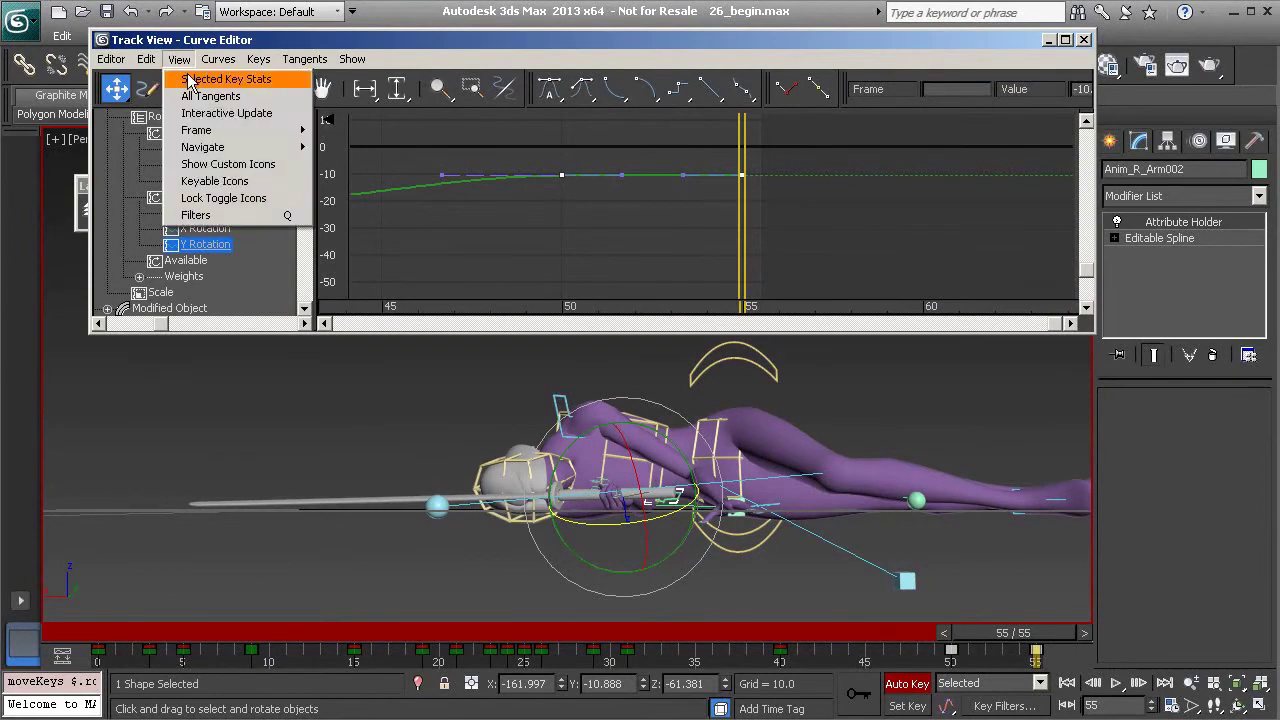
{"action": "left_click", "coordinate": [226, 111]}
{"action": "left_click_drag", "start_coordinate": [560, 177], "coordinate": [562, 179]}
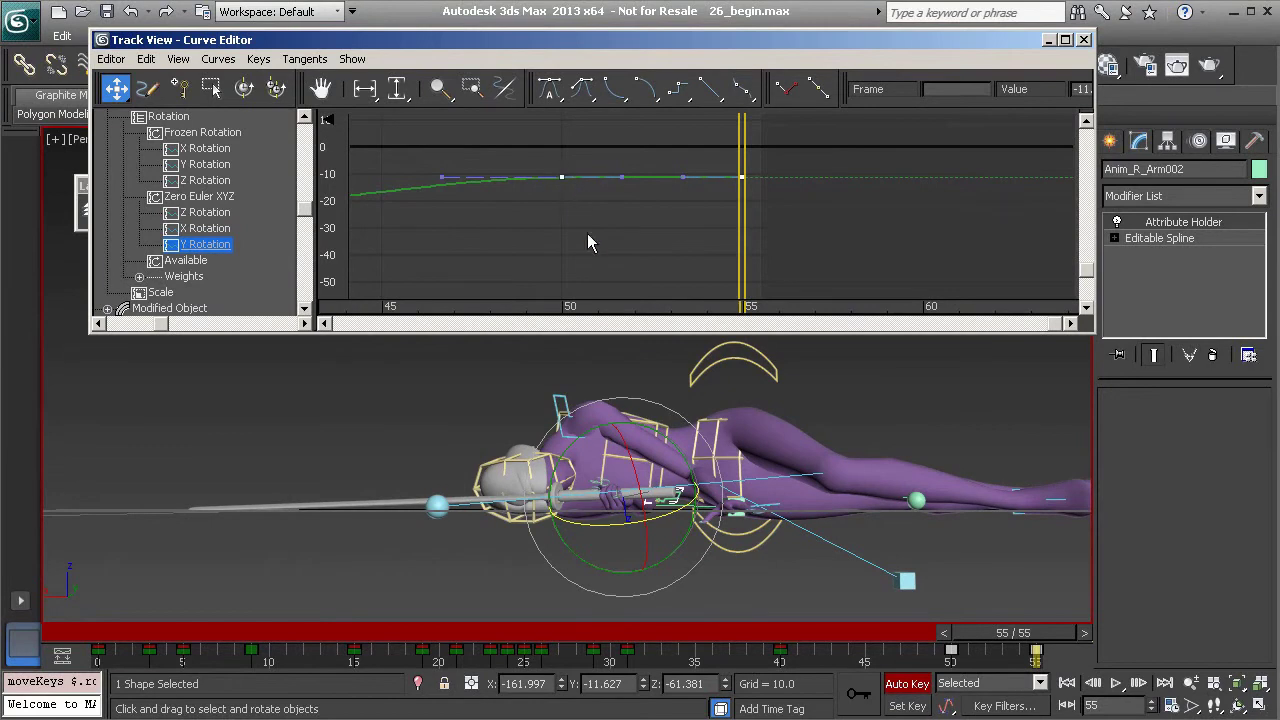
- Raise only the frame 50 key of the Y Rotation curve to about -10.9
{"action": "left_click_drag", "start_coordinate": [1020, 633], "coordinate": [938, 657]}
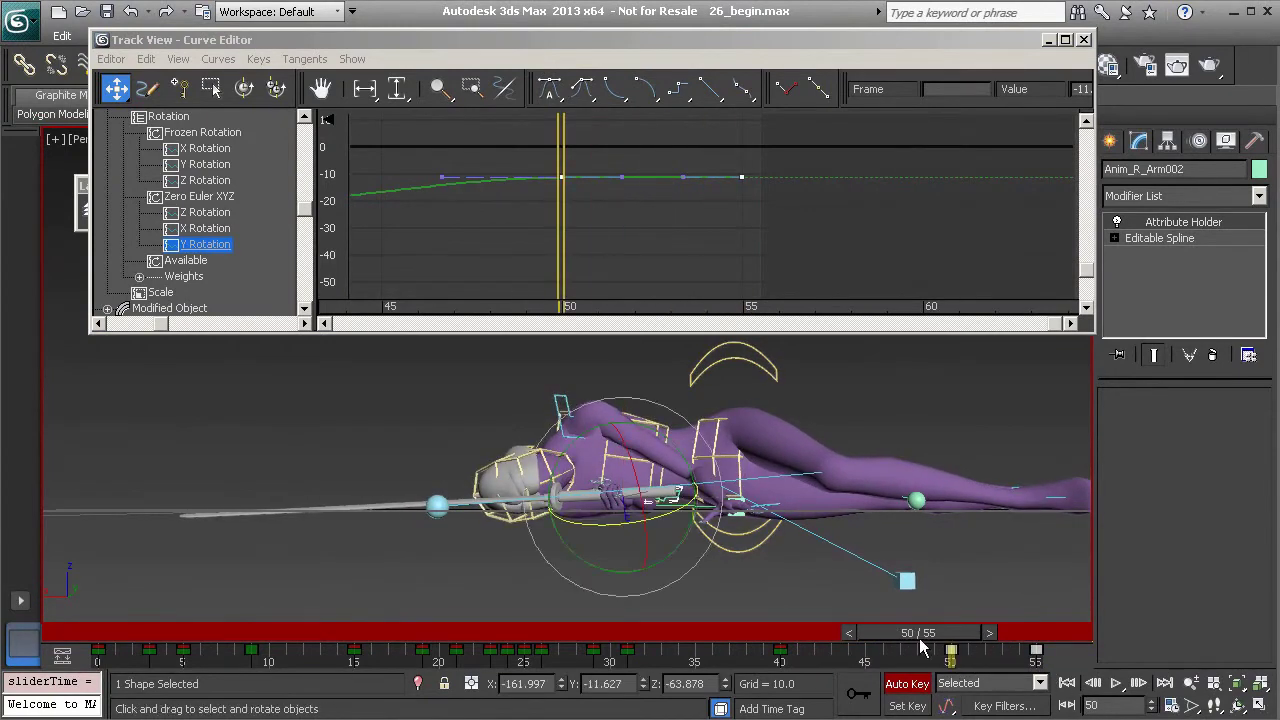
{"action": "left_click", "coordinate": [612, 243]}
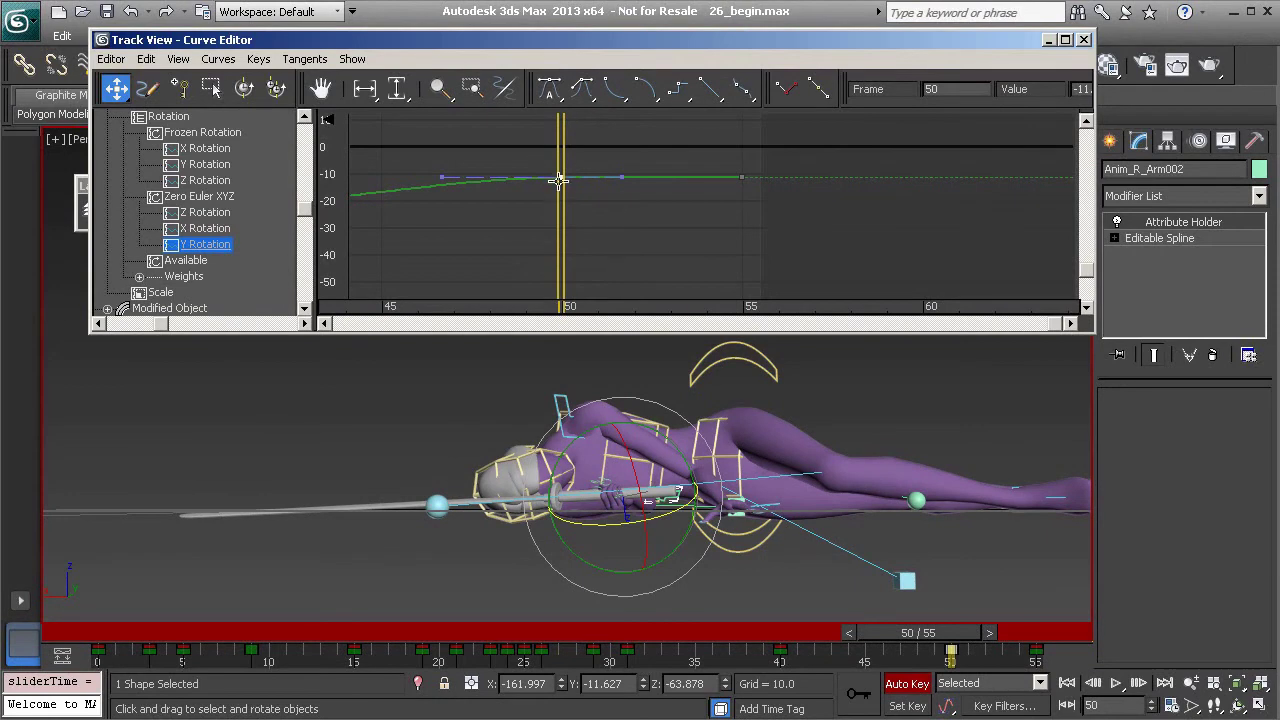
{"action": "left_click_drag", "start_coordinate": [559, 177], "coordinate": [559, 175]}
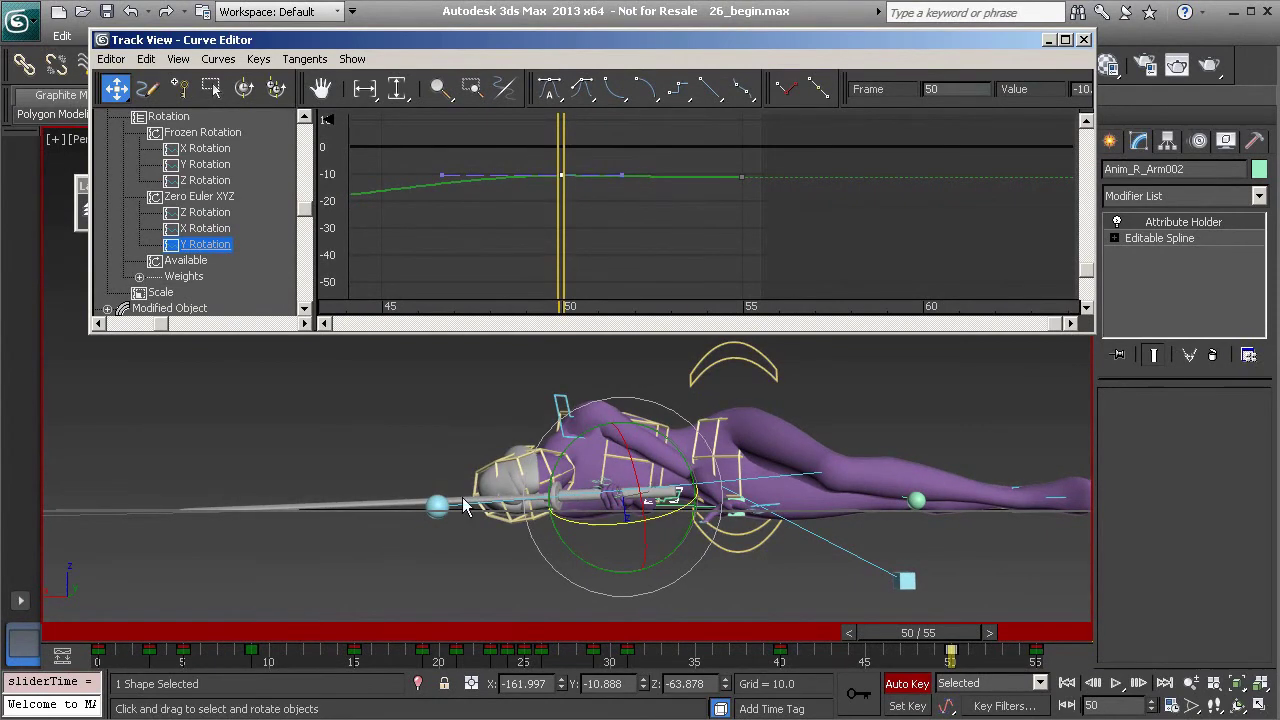
- Add a key to the Y Rotation curve at frame 45 and raise it to about -14.6
{"action": "left_click_drag", "start_coordinate": [940, 635], "coordinate": [852, 663]}
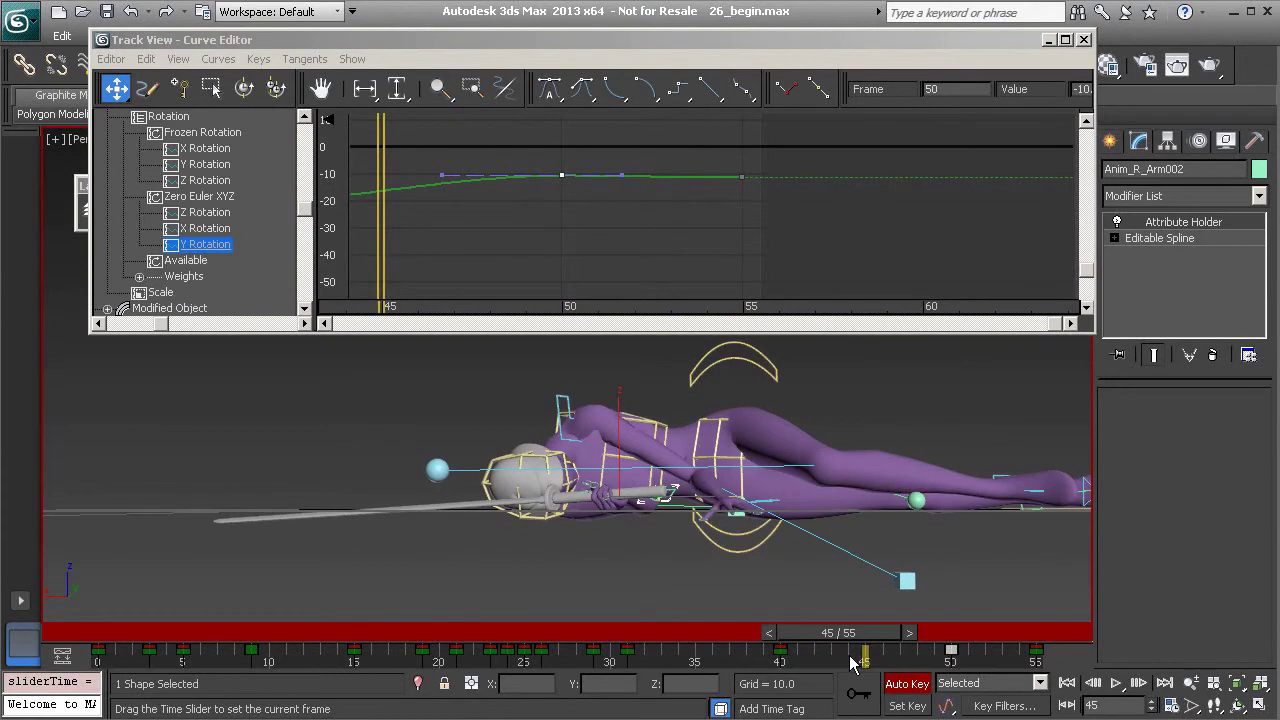
{"action": "key", "text": "e"}
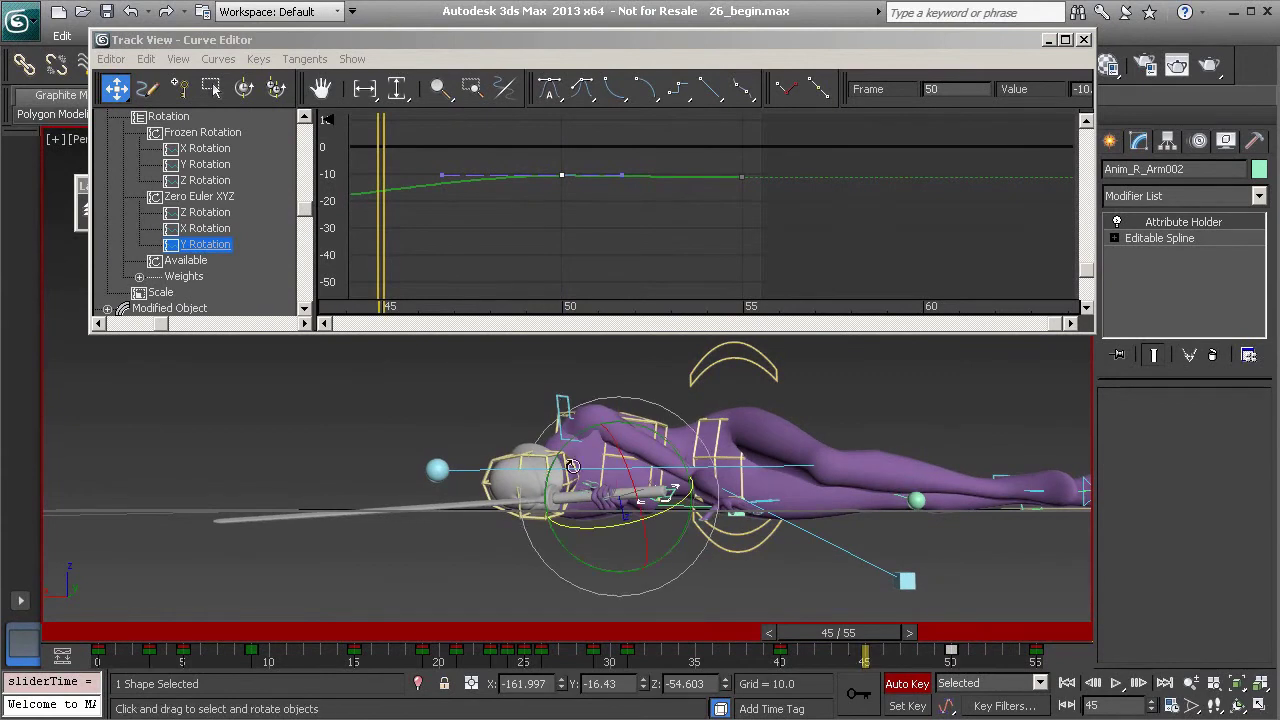
{"action": "middle_click_drag", "start_coordinate": [449, 235], "coordinate": [557, 216]}
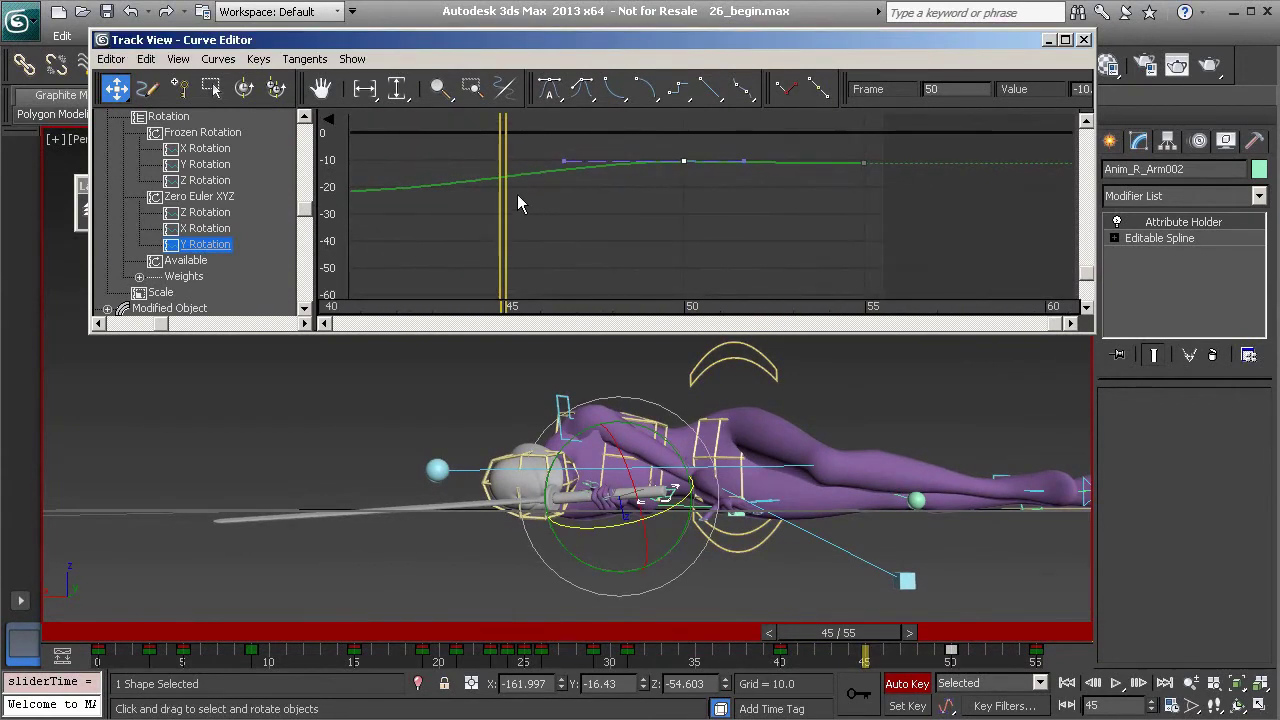
{"action": "right_click", "coordinate": [537, 198]}
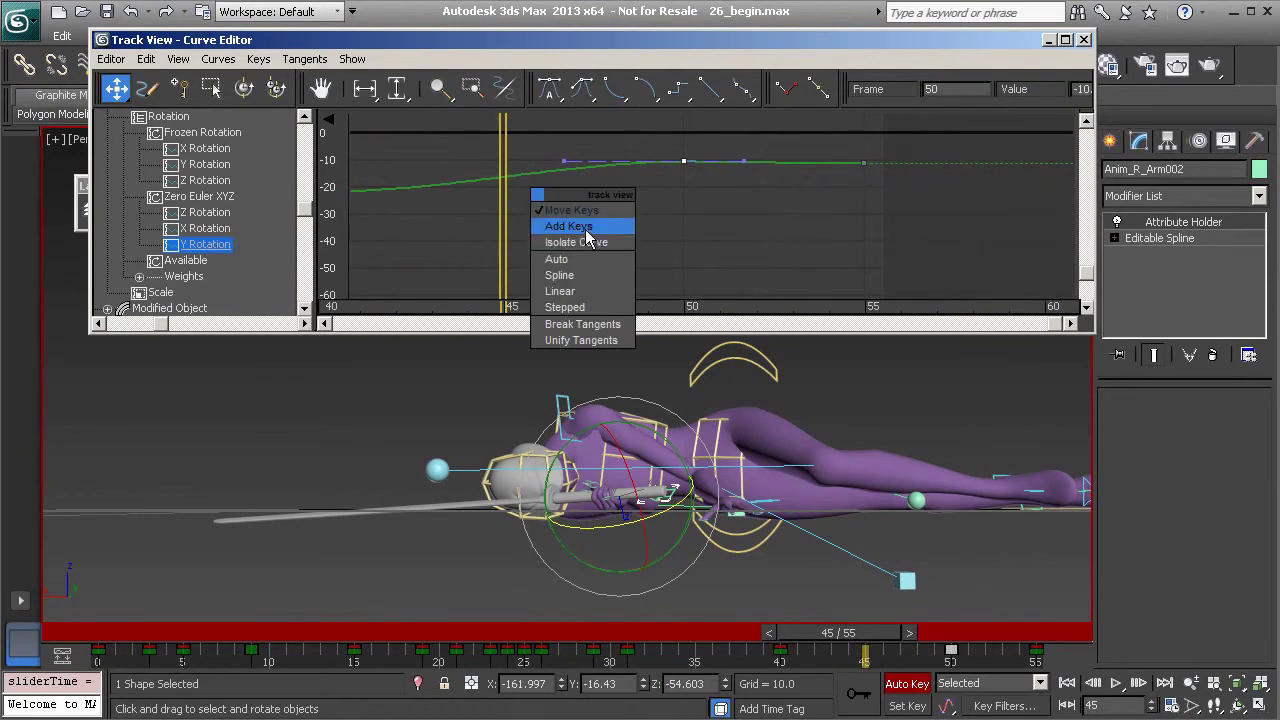
{"action": "left_click", "coordinate": [585, 230]}
{"action": "left_click", "coordinate": [503, 177]}
{"action": "right_click", "coordinate": [556, 208]}
{"action": "left_click", "coordinate": [596, 232]}
{"action": "left_click_drag", "start_coordinate": [504, 177], "coordinate": [503, 173]}
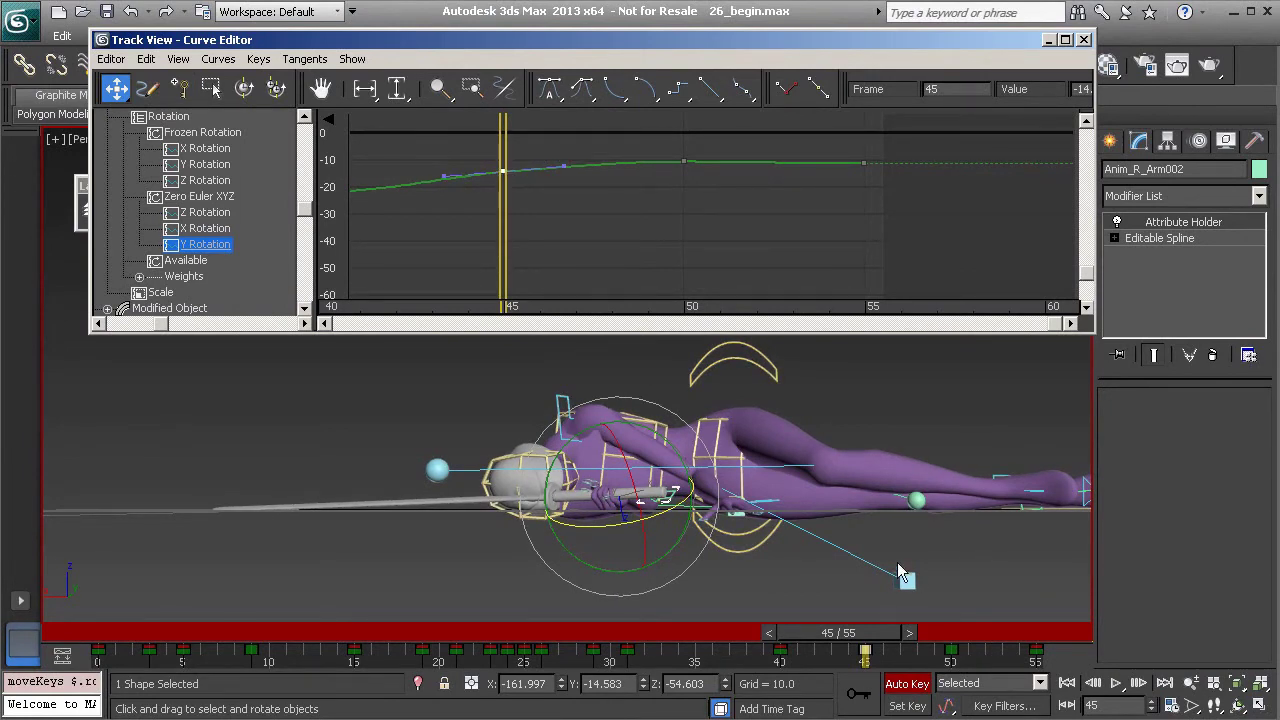
- Add a key to the Y Rotation curve at frame 43 and raise it slightly to about -17.6
{"action": "mouse_move", "coordinate": [862, 655]}
{"action": "left_mouse_down"}
{"action": "mouse_move", "coordinate": [966, 655]}
{"action": "mouse_move", "coordinate": [805, 655]}
{"action": "mouse_move", "coordinate": [855, 655]}
{"action": "mouse_move", "coordinate": [845, 638]}
{"action": "left_mouse_up"}
{"action": "key", "text": "e"}
{"action": "right_click", "coordinate": [491, 215]}
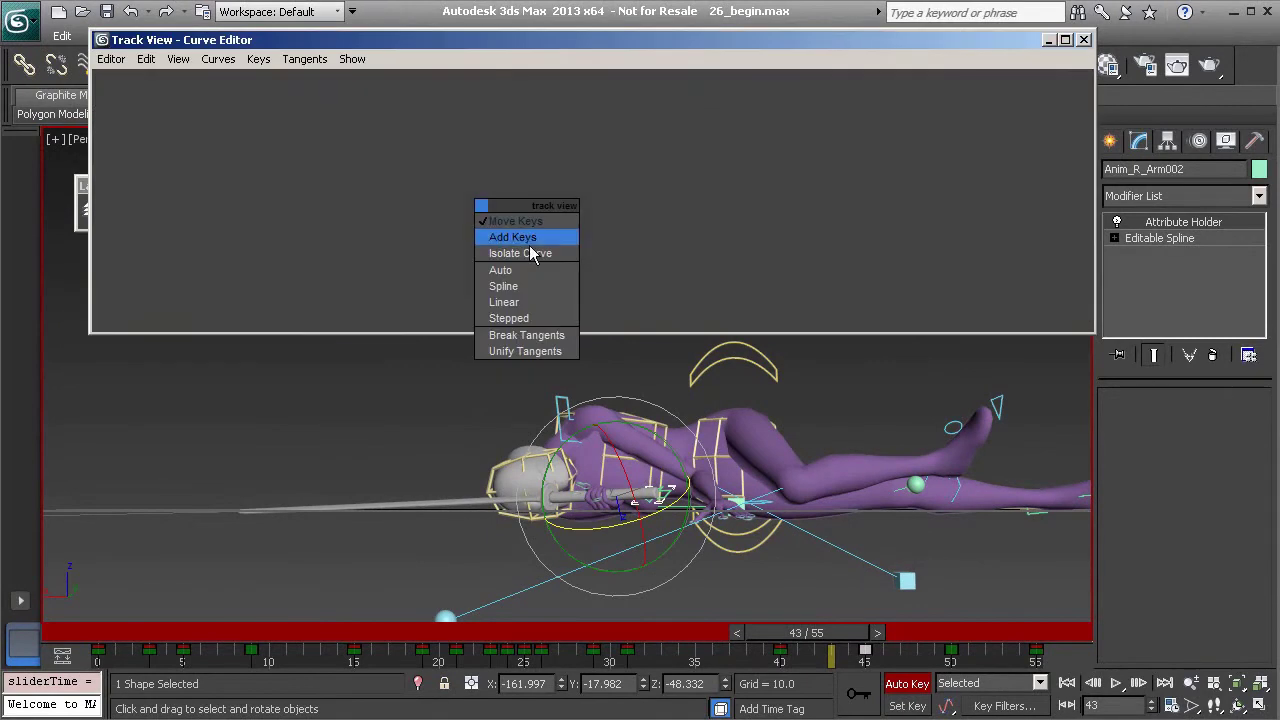
{"action": "left_click", "coordinate": [505, 232]}
{"action": "left_click", "coordinate": [433, 183]}
{"action": "right_click", "coordinate": [479, 207]}
{"action": "left_click", "coordinate": [505, 215]}
{"action": "left_click_drag", "start_coordinate": [432, 183], "coordinate": [432, 183]}
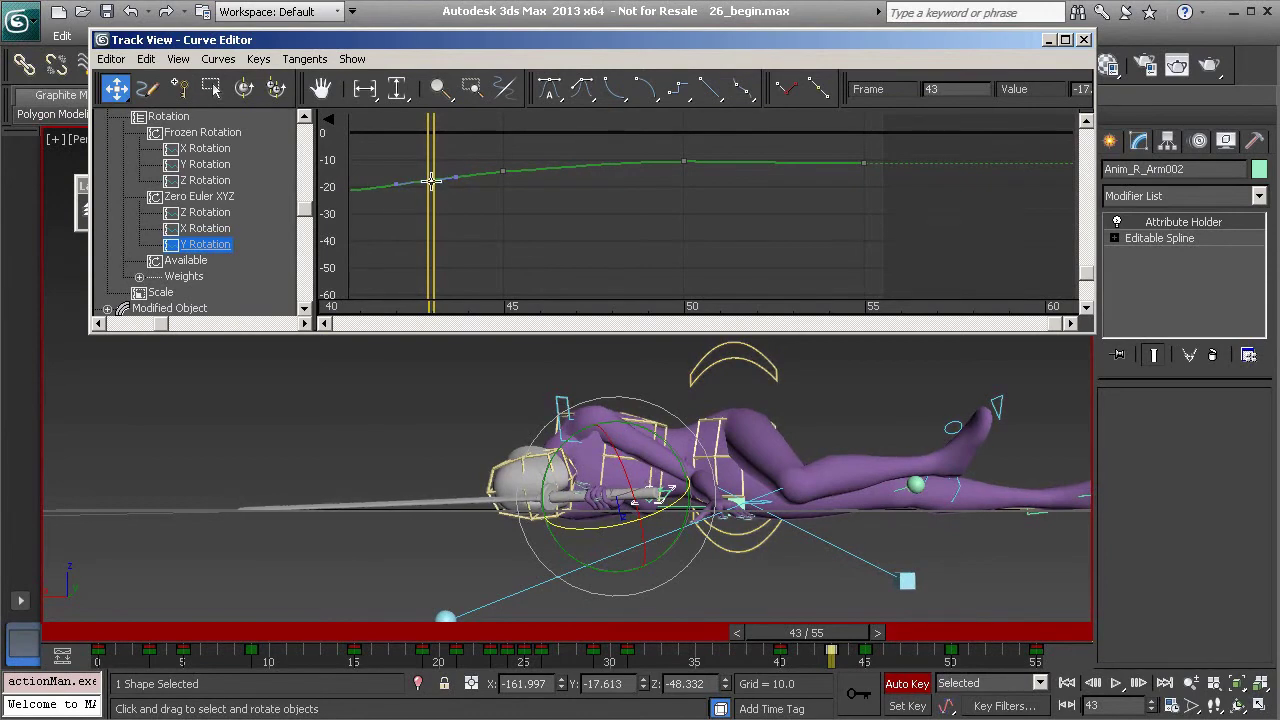
- Examine the sword's contact with the floor from several angles across frames 43 to 55
{"action": "left_click_drag", "start_coordinate": [851, 640], "coordinate": [926, 638]}
{"action": "key", "text": "e"}
{"action": "middle_click_drag", "start_coordinate": [775, 456], "coordinate": [666, 505], "text": "alt"}
{"action": "scroll", "coordinate": [716, 475], "scroll_direction": "down", "scroll_amount": 5}
{"action": "left_click_drag", "start_coordinate": [887, 632], "coordinate": [935, 632]}
{"action": "left_click_drag", "start_coordinate": [970, 680], "coordinate": [1003, 678]}
{"action": "mouse_move", "coordinate": [547, 507]}
{"action": "middle_mouse_down", "text": "alt"}
{"action": "mouse_move", "coordinate": [406, 546]}
{"action": "mouse_move", "coordinate": [428, 471]}
{"action": "mouse_move", "coordinate": [490, 515]}
{"action": "mouse_move", "coordinate": [551, 513]}
{"action": "middle_mouse_up", "text": "alt"}
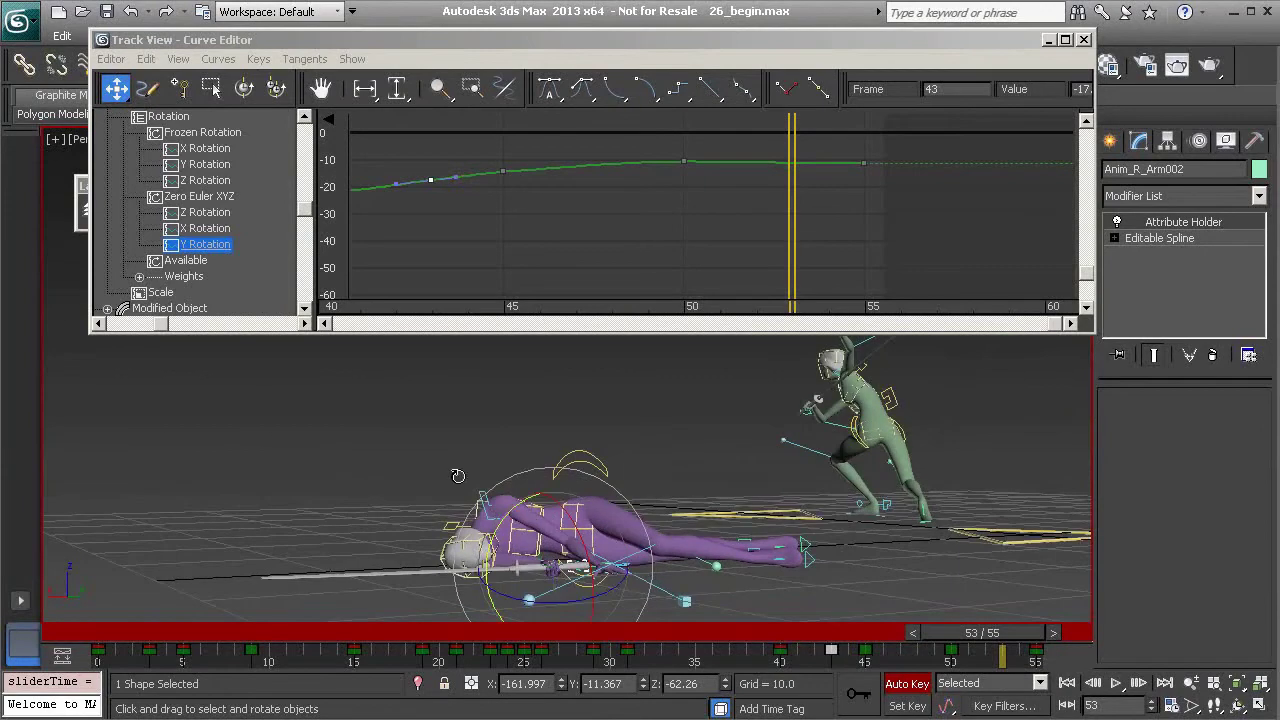
{"action": "left_click_drag", "start_coordinate": [999, 641], "coordinate": [975, 632]}
{"action": "middle_click_drag", "start_coordinate": [843, 617], "coordinate": [775, 588], "text": "alt"}
{"action": "middle_click_drag", "start_coordinate": [610, 548], "coordinate": [517, 491], "text": "alt"}
{"action": "middle_click_drag", "start_coordinate": [698, 518], "coordinate": [670, 555], "text": "alt"}
{"action": "left_click_drag", "start_coordinate": [978, 643], "coordinate": [909, 716]}
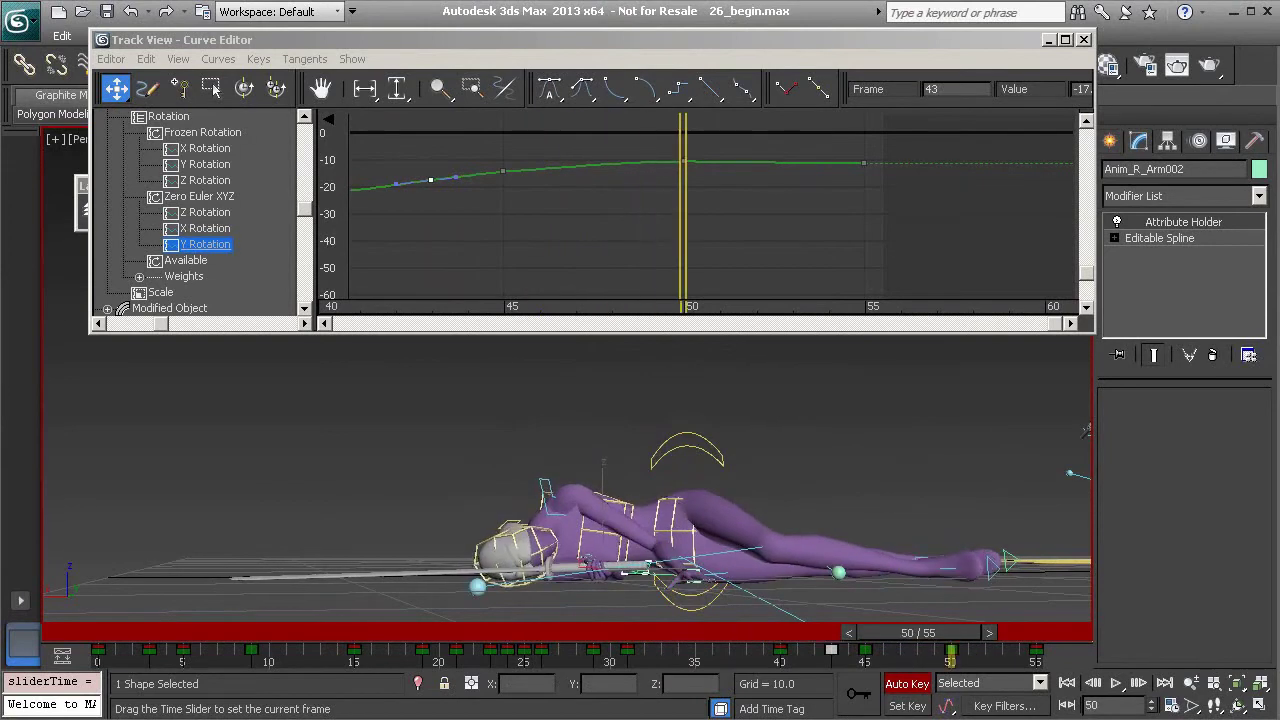
{"action": "middle_click_drag", "start_coordinate": [472, 553], "coordinate": [508, 564], "text": "alt"}
- At frame 33, raise the sword-hand control and rotate it on X to about -182.8, tilting the blade tip down to the floor
{"action": "left_click_drag", "start_coordinate": [925, 648], "coordinate": [660, 650]}
{"action": "mouse_move", "coordinate": [600, 520]}
{"action": "middle_mouse_down", "text": "alt"}
{"action": "mouse_move", "coordinate": [553, 527]}
{"action": "mouse_move", "coordinate": [578, 530]}
{"action": "middle_mouse_up", "text": "alt"}
{"action": "left_click_drag", "start_coordinate": [673, 650], "coordinate": [645, 648]}
{"action": "middle_click_drag", "start_coordinate": [476, 548], "coordinate": [540, 546], "text": "alt"}
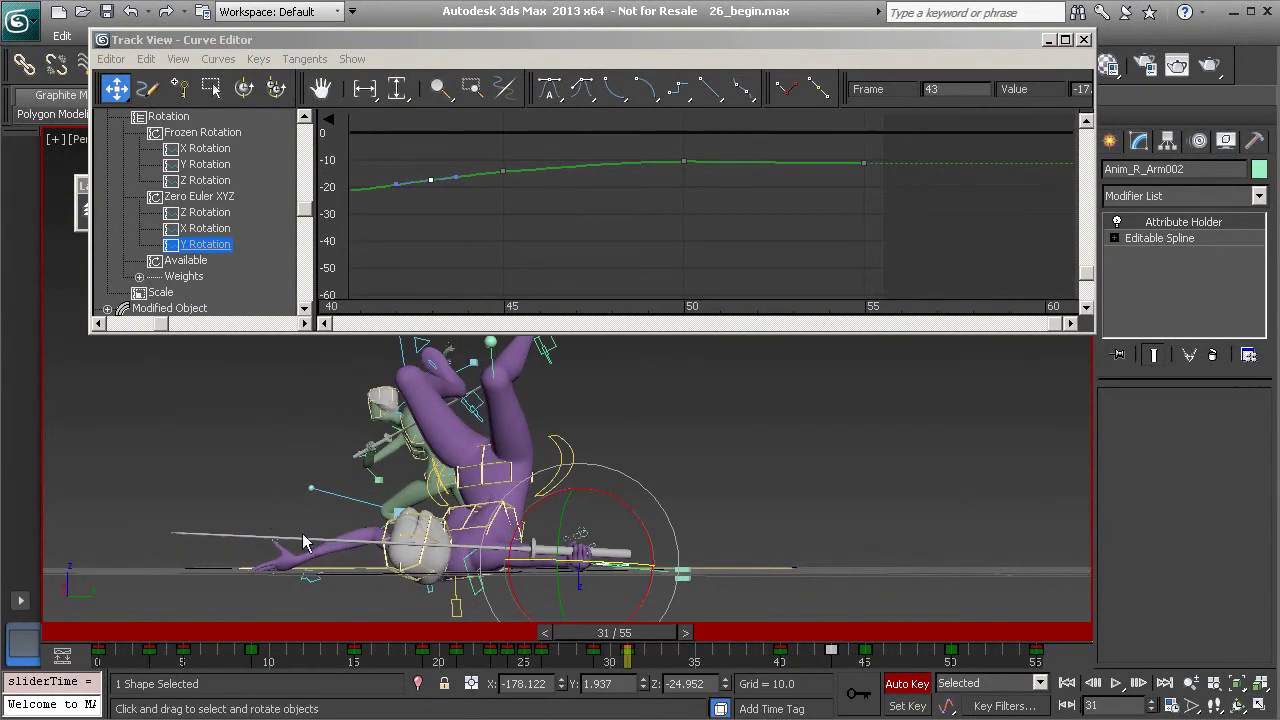
{"action": "left_click_drag", "start_coordinate": [656, 635], "coordinate": [693, 655]}
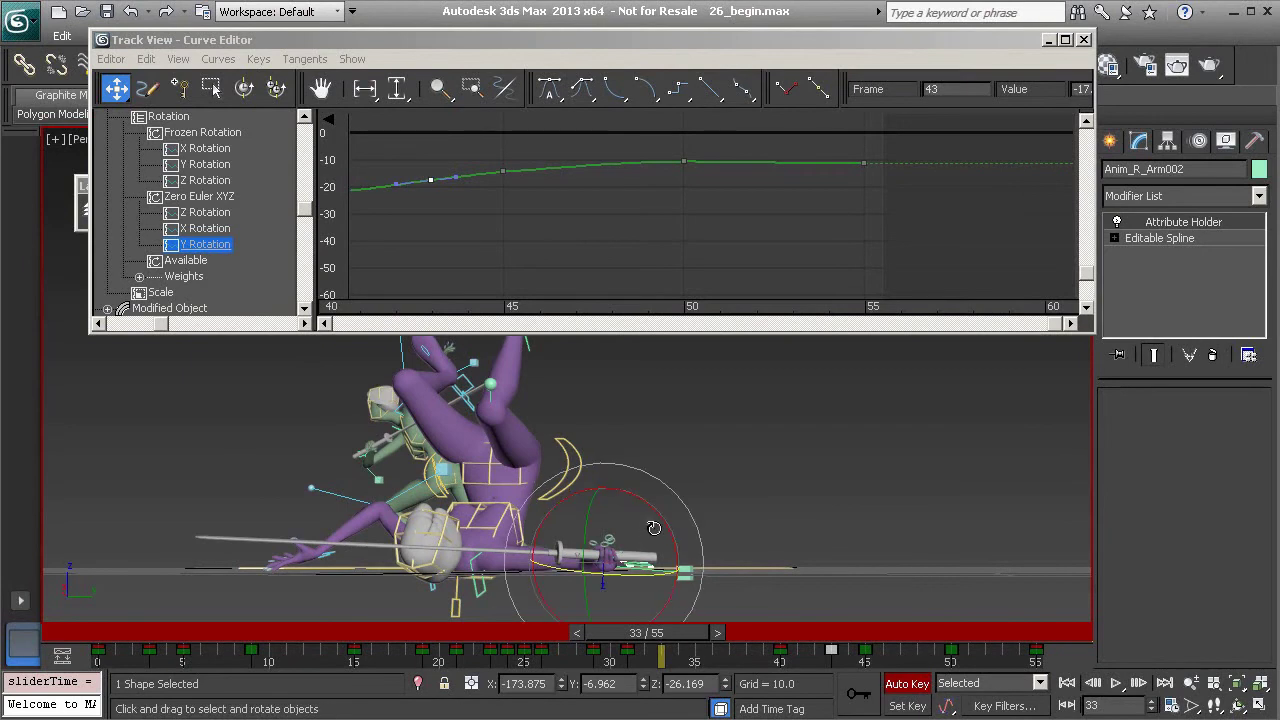
{"action": "key", "text": "w"}
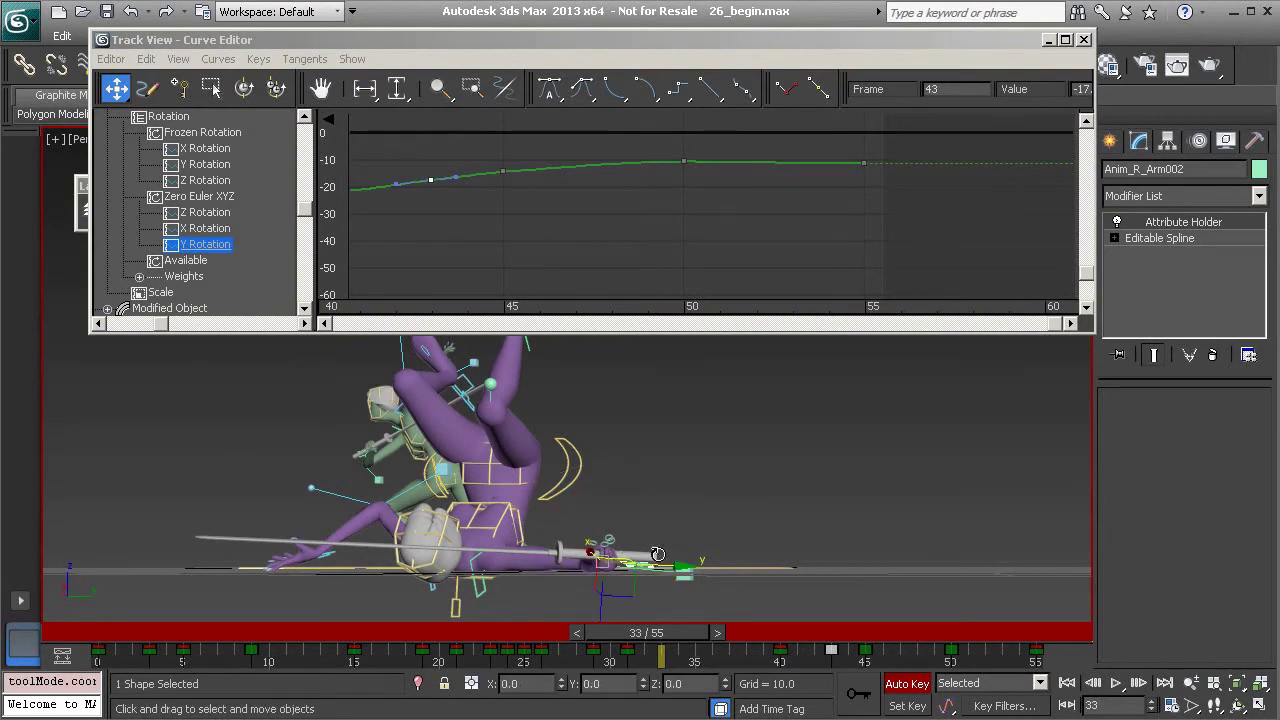
{"action": "middle_click_drag", "start_coordinate": [631, 591], "coordinate": [633, 580], "text": "alt"}
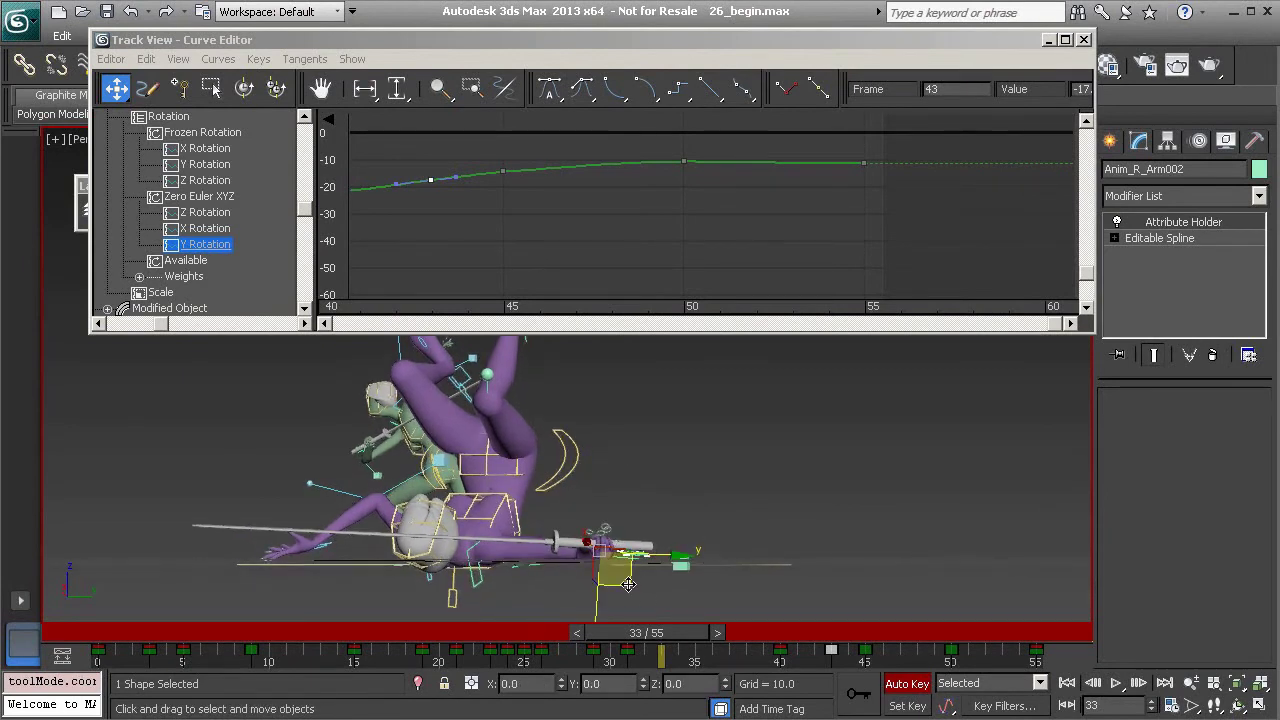
{"action": "left_click_drag", "start_coordinate": [628, 583], "coordinate": [630, 569]}
{"action": "key", "text": "e"}
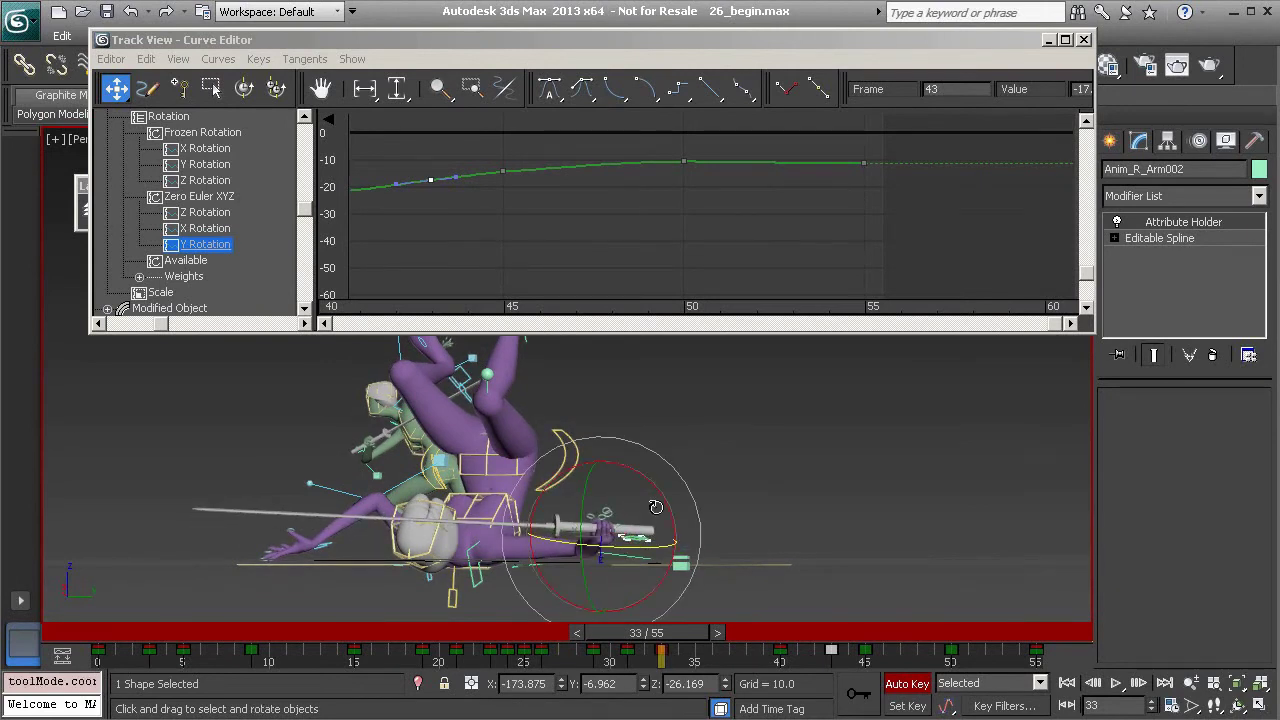
{"action": "left_click_drag", "start_coordinate": [658, 504], "coordinate": [655, 480]}
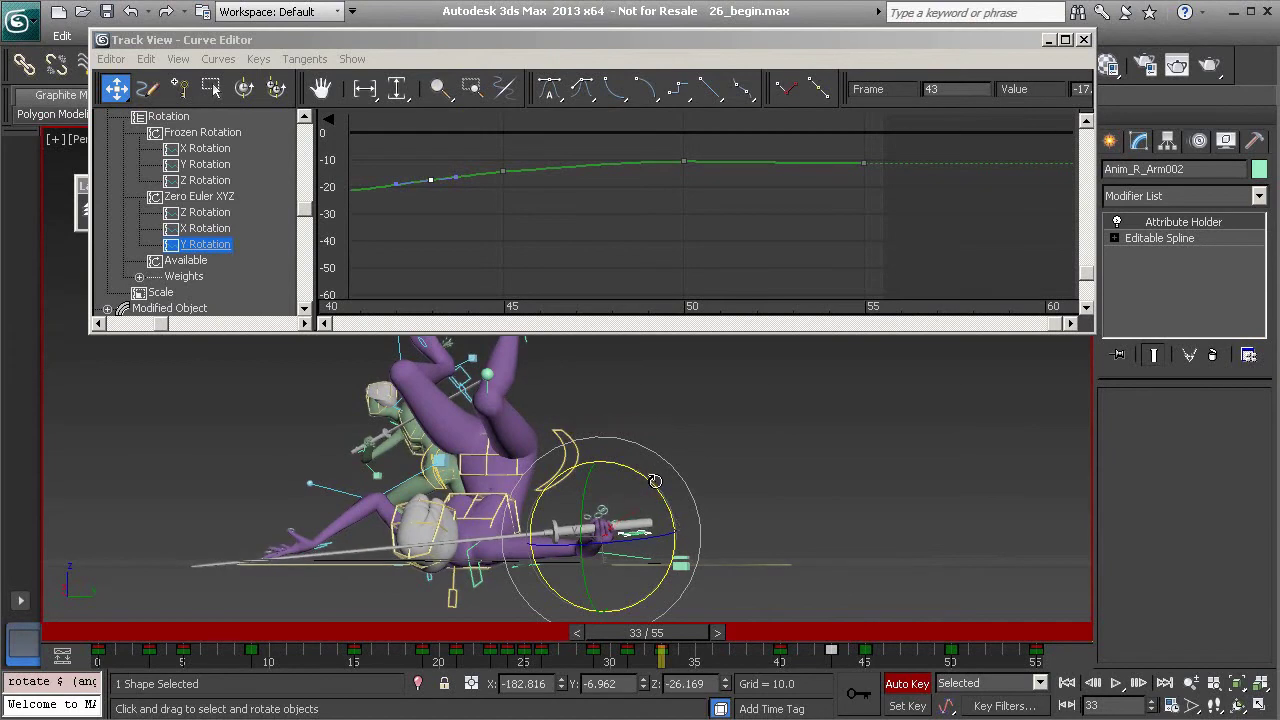
- At frame 36, rotate the sword-hand control and lower it by about 0.5 units on its Z axis
{"action": "left_click_drag", "start_coordinate": [687, 633], "coordinate": [733, 665]}
{"action": "key", "text": "e"}
{"action": "mouse_move", "coordinate": [700, 503]}
{"action": "left_mouse_down"}
{"action": "mouse_move", "coordinate": [709, 521]}
{"action": "mouse_move", "coordinate": [690, 516]}
{"action": "left_mouse_up"}
{"action": "key", "text": "w"}
{"action": "left_click_drag", "start_coordinate": [665, 579], "coordinate": [668, 585]}
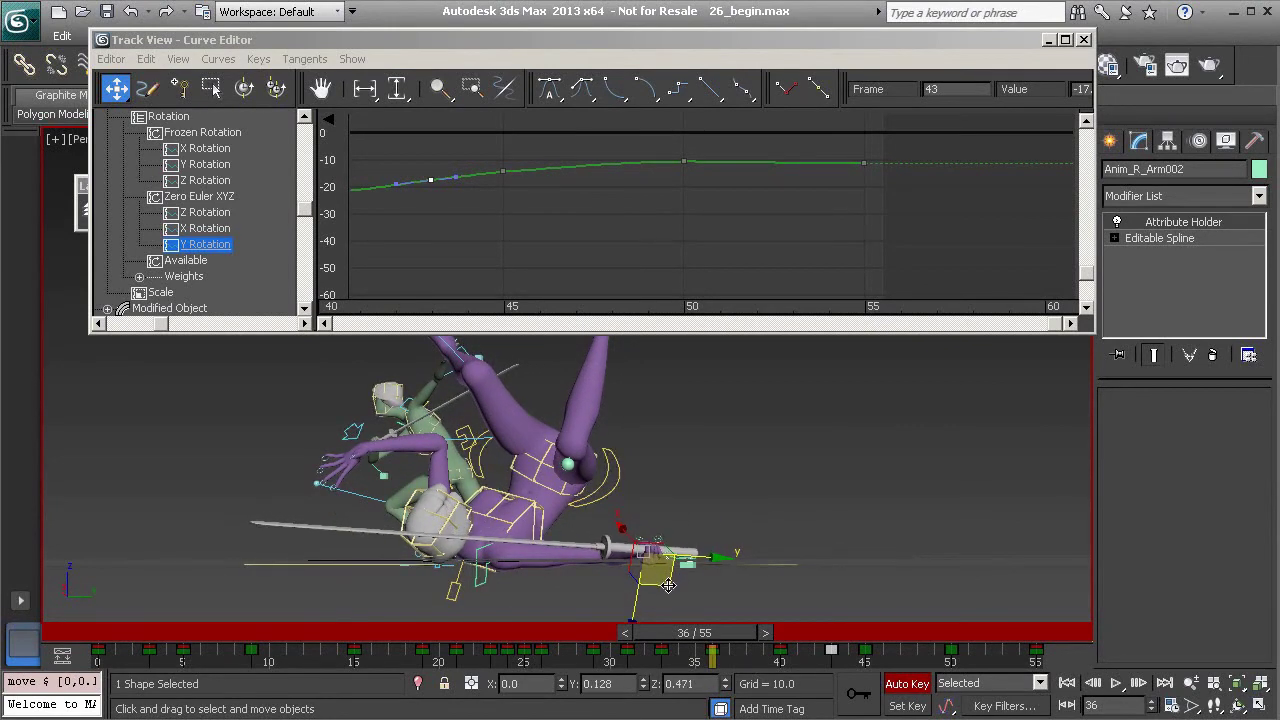
- At frame 38, rotate the sword-hand control about -3.3 degrees on X to level the blade with the floor
{"action": "left_click_drag", "start_coordinate": [714, 660], "coordinate": [785, 683]}
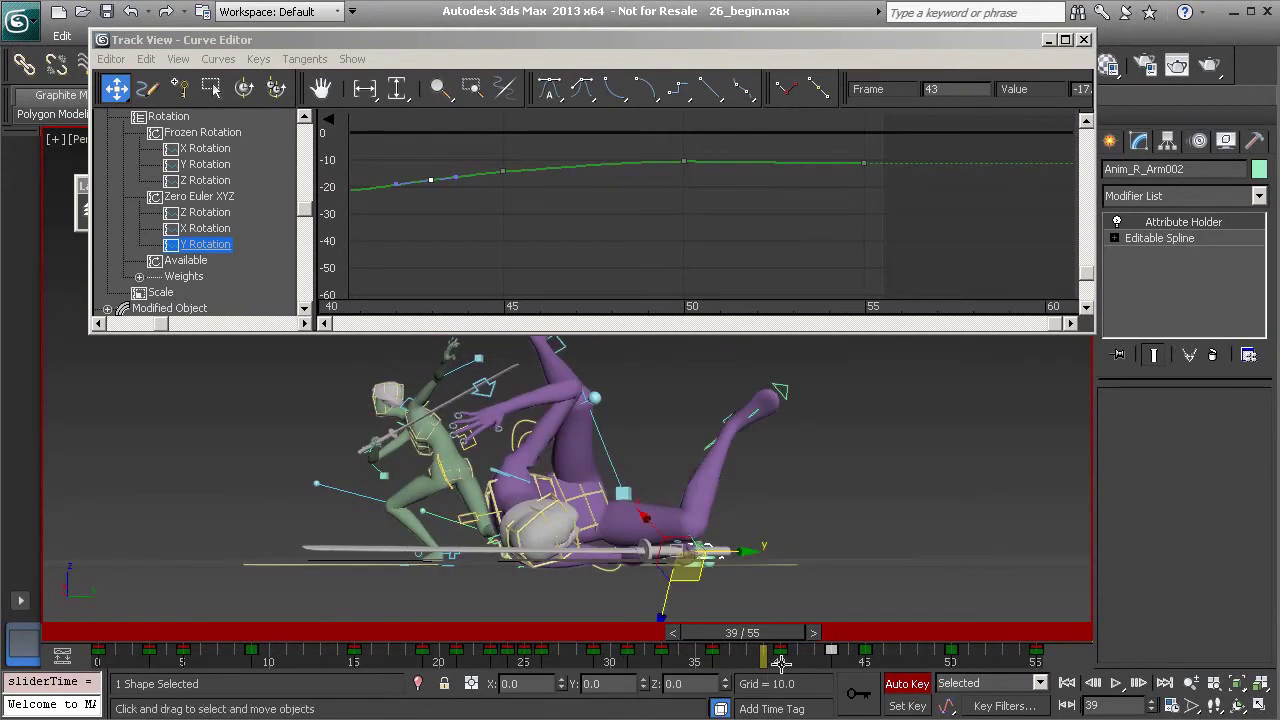
{"action": "mouse_move", "coordinate": [765, 637]}
{"action": "left_mouse_down"}
{"action": "mouse_move", "coordinate": [630, 636]}
{"action": "mouse_move", "coordinate": [756, 652]}
{"action": "left_mouse_up"}
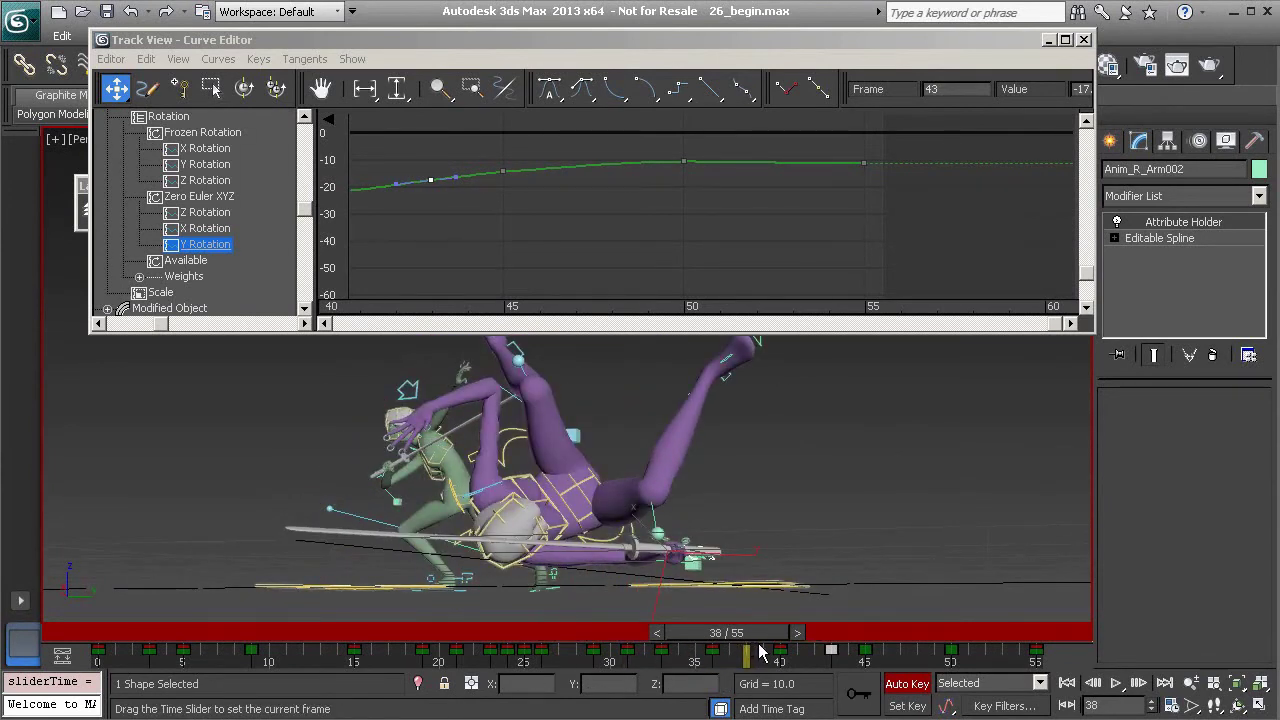
{"action": "middle_click_drag", "start_coordinate": [700, 543], "coordinate": [706, 469], "text": "alt"}
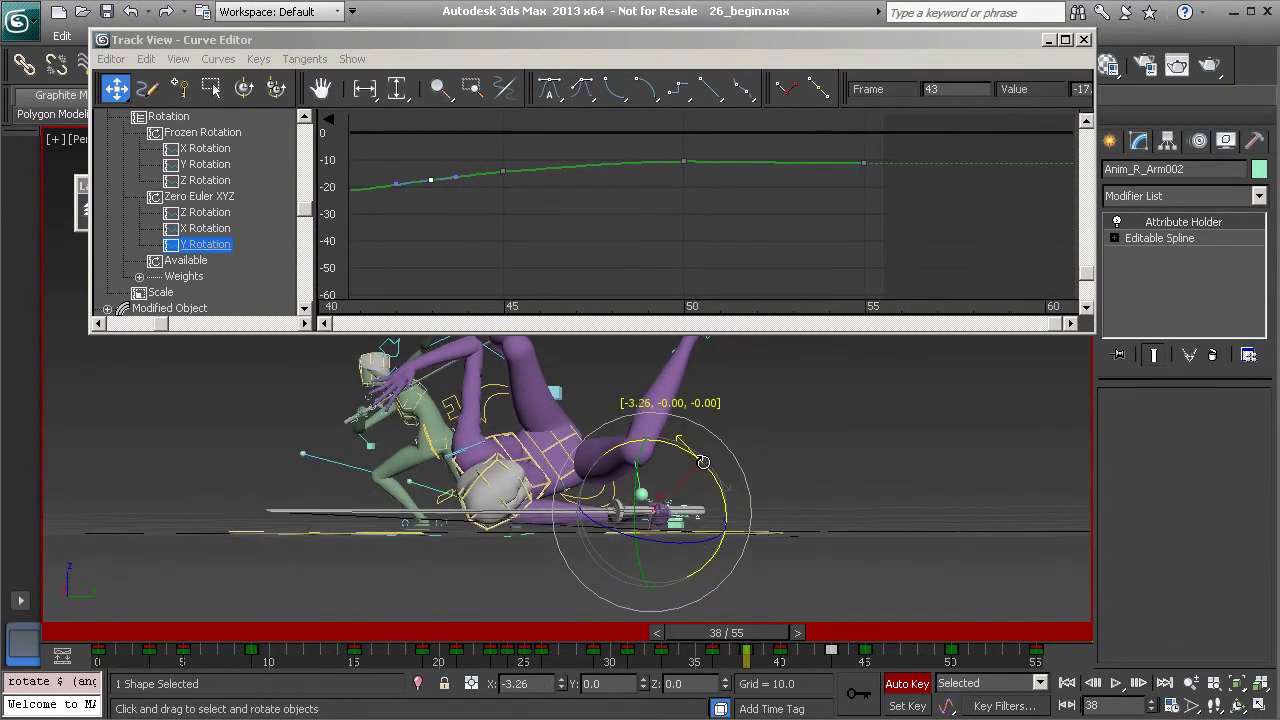
{"action": "left_click_drag", "start_coordinate": [751, 630], "coordinate": [764, 655]}
- Close the Curve Editor, then deselect the arm control and hide controls_layer, closing the layer windows
{"action": "left_click", "coordinate": [1084, 39]}
{"action": "middle_click_drag", "start_coordinate": [950, 191], "coordinate": [700, 480], "text": "alt"}
{"action": "left_click_drag", "start_coordinate": [774, 633], "coordinate": [470, 633]}
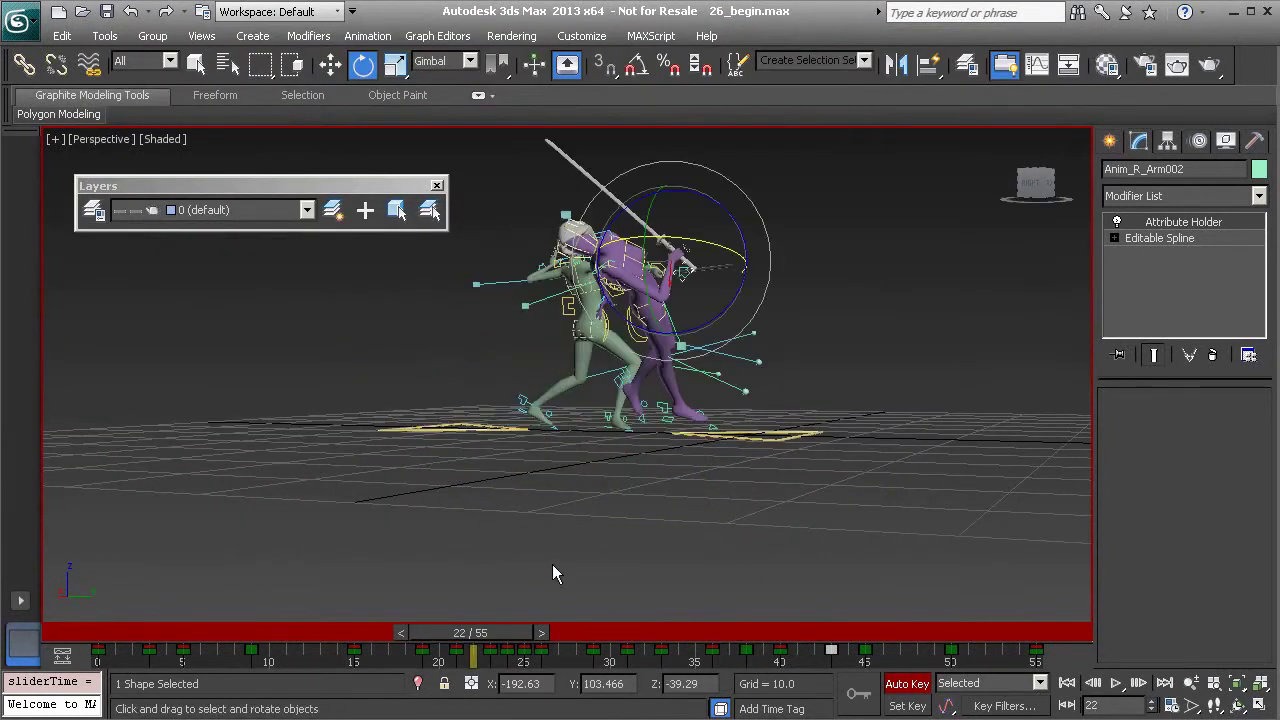
{"action": "left_click", "coordinate": [961, 361]}
{"action": "middle_click_drag", "start_coordinate": [961, 361], "coordinate": [218, 250], "text": "alt"}
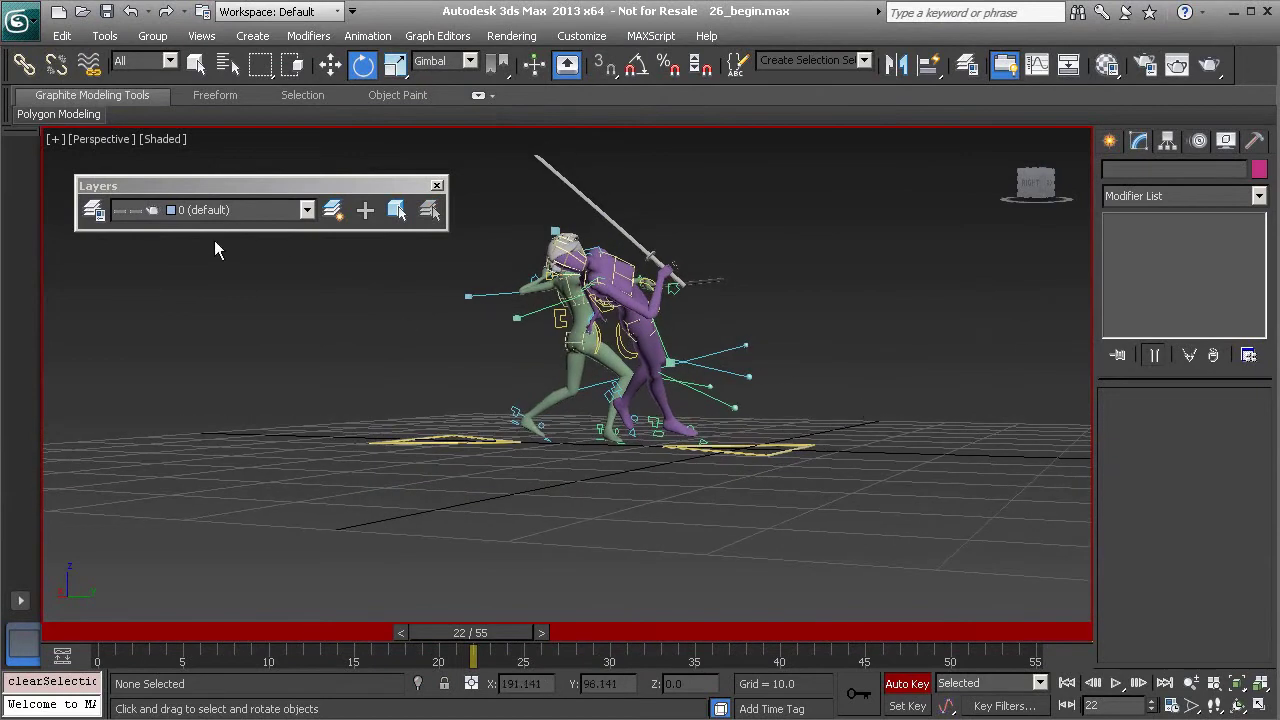
{"action": "left_click", "coordinate": [93, 211]}
{"action": "left_click", "coordinate": [212, 351]}
{"action": "left_click", "coordinate": [208, 367]}
{"action": "left_click", "coordinate": [418, 255]}
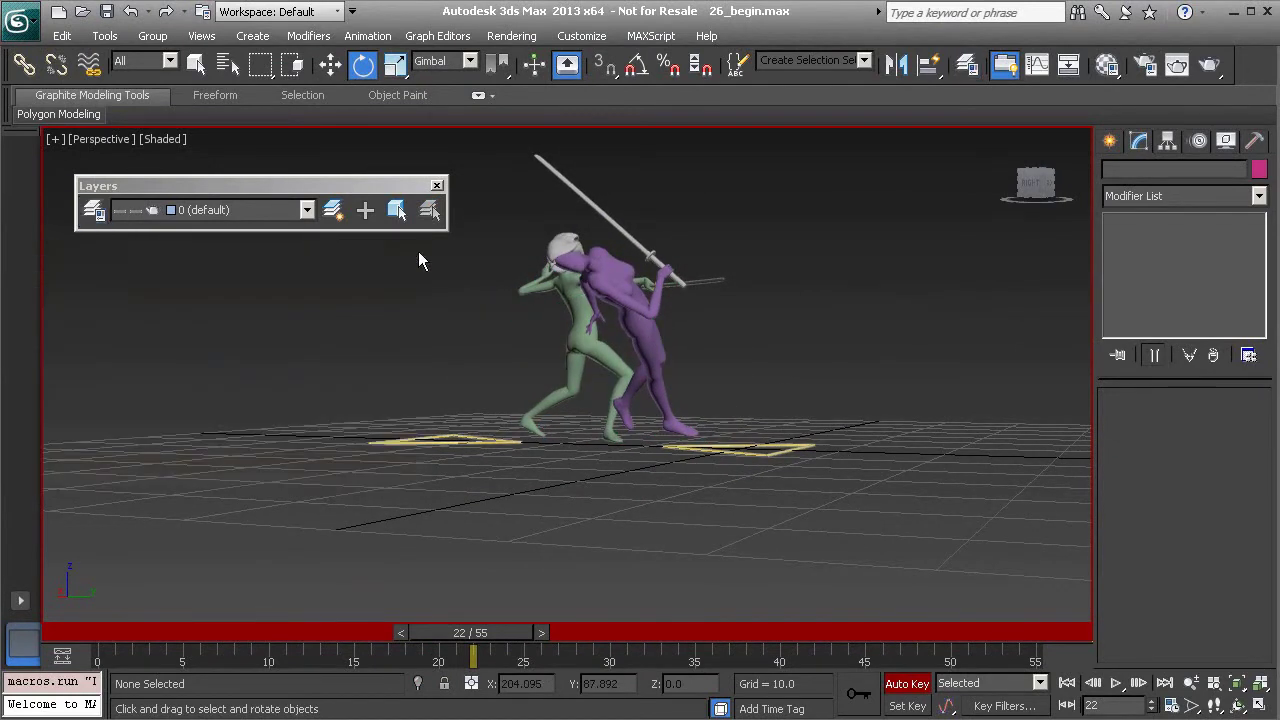
{"action": "left_click", "coordinate": [437, 186]}
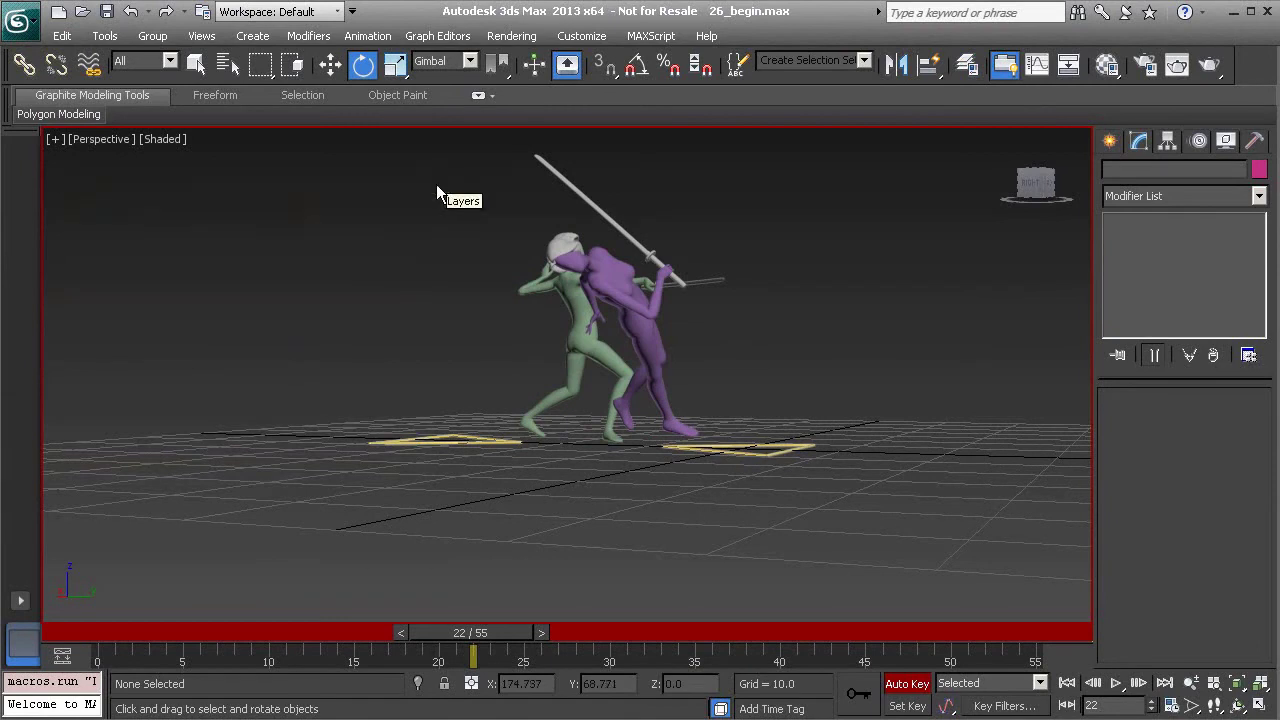
- Play the animation from a raised viewpoint and examine the sword arm's pose up close at frame 34
{"action": "left_click", "coordinate": [1116, 684]}
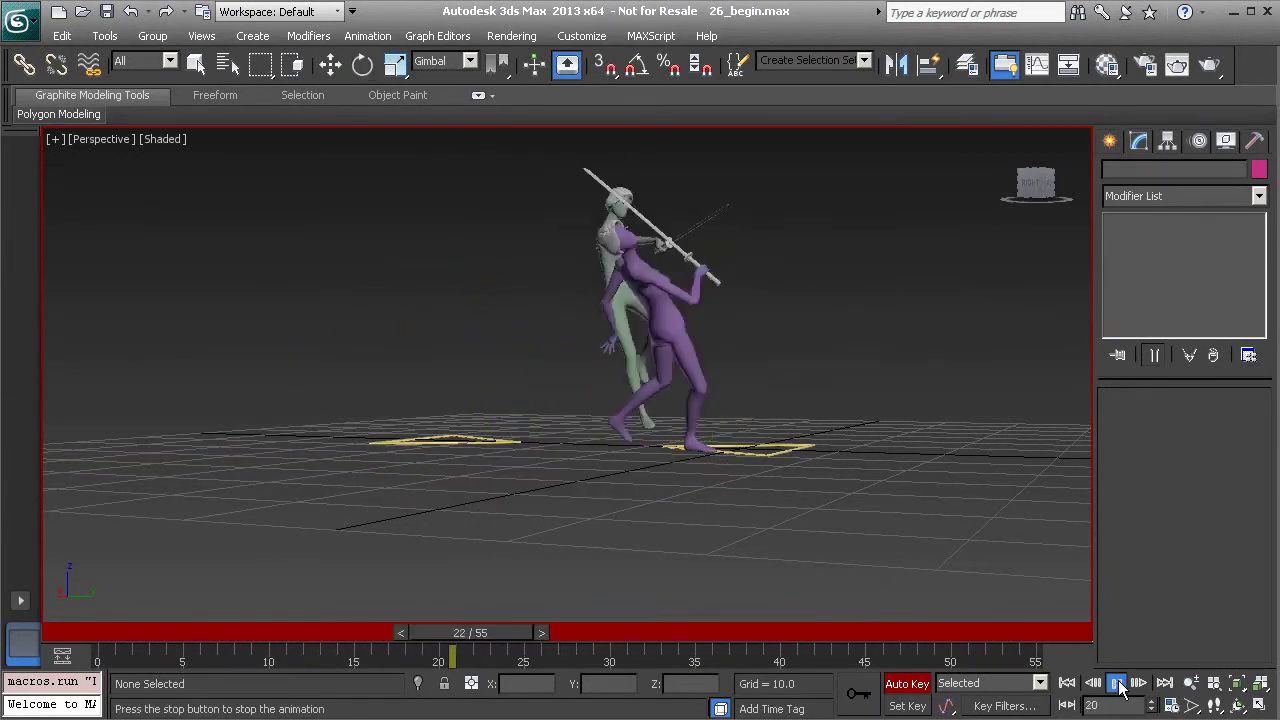
{"action": "middle_click_drag", "start_coordinate": [619, 441], "coordinate": [594, 508], "text": "alt"}
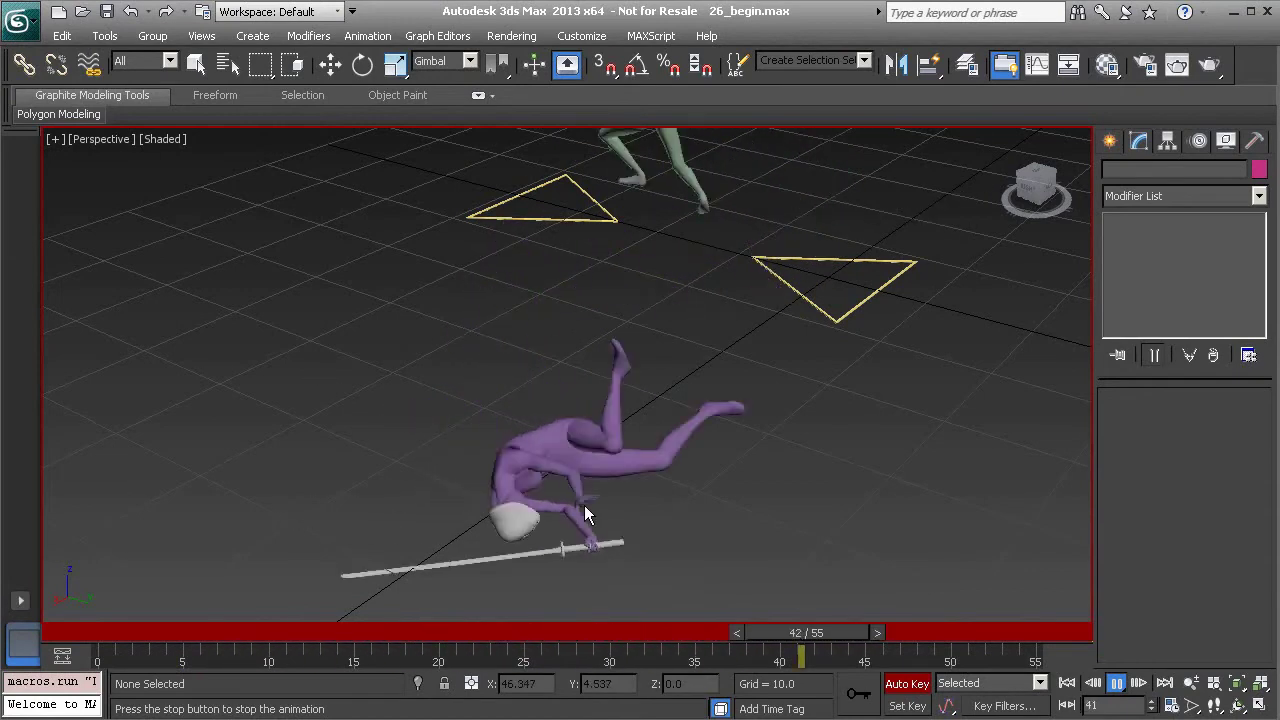
{"action": "left_click", "coordinate": [1113, 689]}
{"action": "left_click_drag", "start_coordinate": [735, 630], "coordinate": [879, 650]}
{"action": "middle_click_drag", "start_coordinate": [587, 543], "coordinate": [527, 446]}
{"action": "scroll", "coordinate": [517, 504], "scroll_direction": "up", "scroll_amount": 4}
{"action": "left_click_drag", "start_coordinate": [809, 630], "coordinate": [662, 618]}
{"action": "key", "text": "e"}
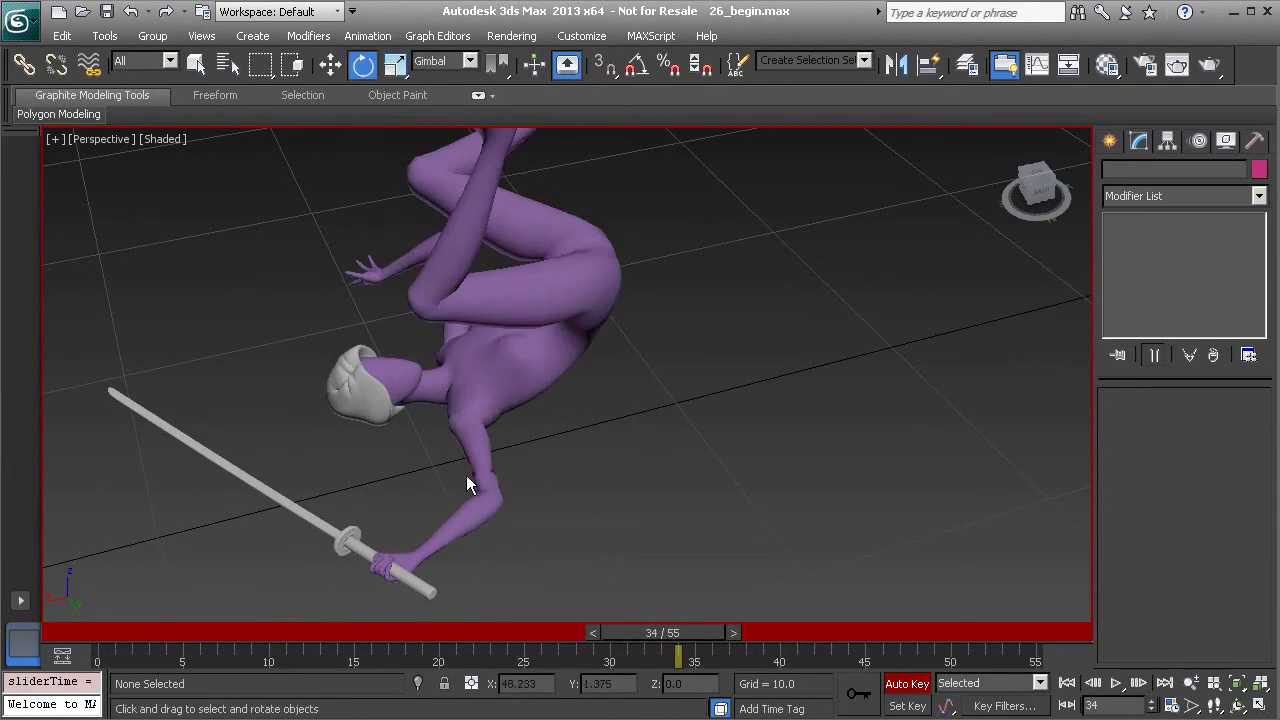
{"action": "middle_click_drag", "start_coordinate": [471, 452], "coordinate": [500, 471], "text": "alt"}
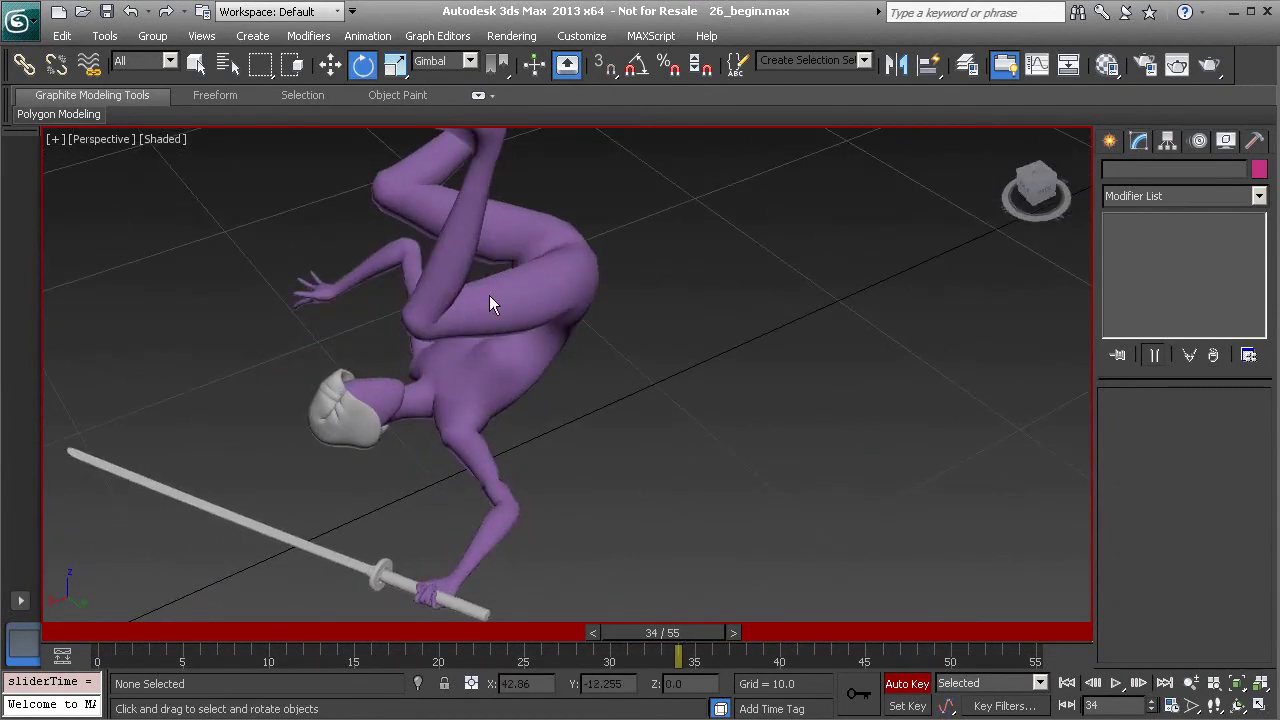
- Bring back the Layers toolbar to unhide controls_layer, and select the purple character's clavicle control Anim_R_Clavicle002 at frame 34
{"action": "right_click", "coordinate": [1239, 80]}
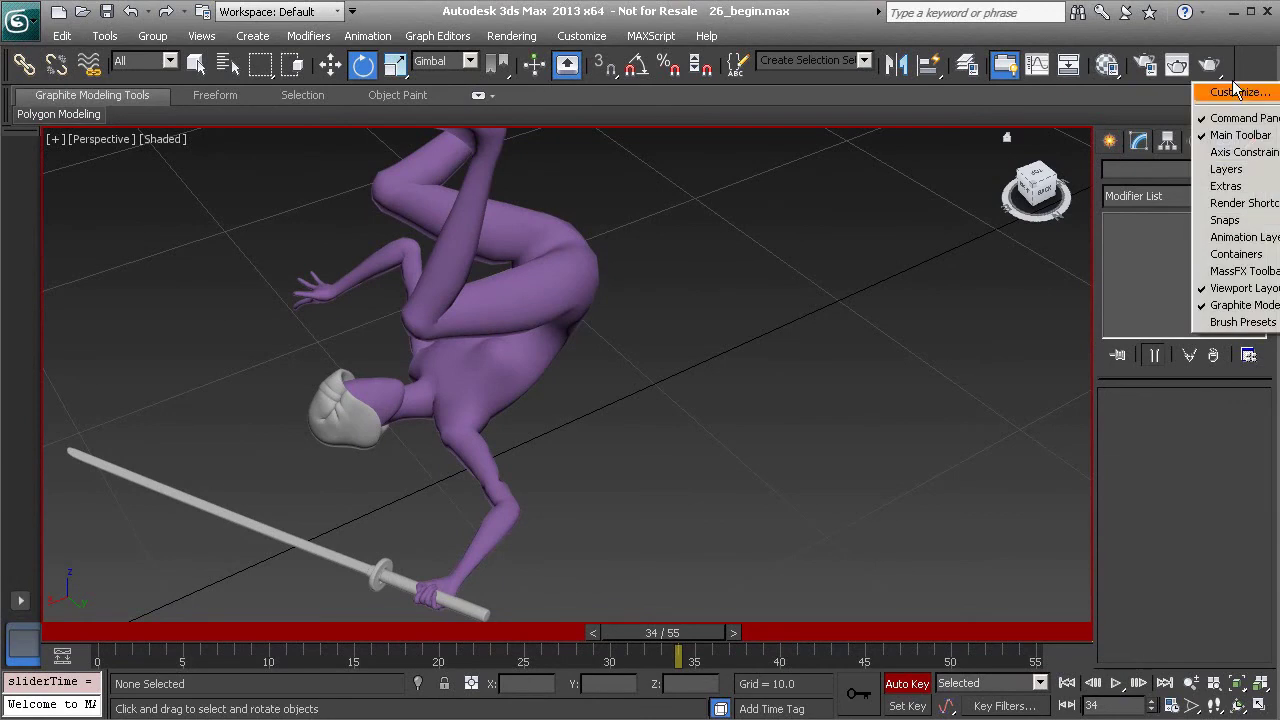
{"action": "left_click", "coordinate": [1240, 169]}
{"action": "left_click", "coordinate": [93, 211]}
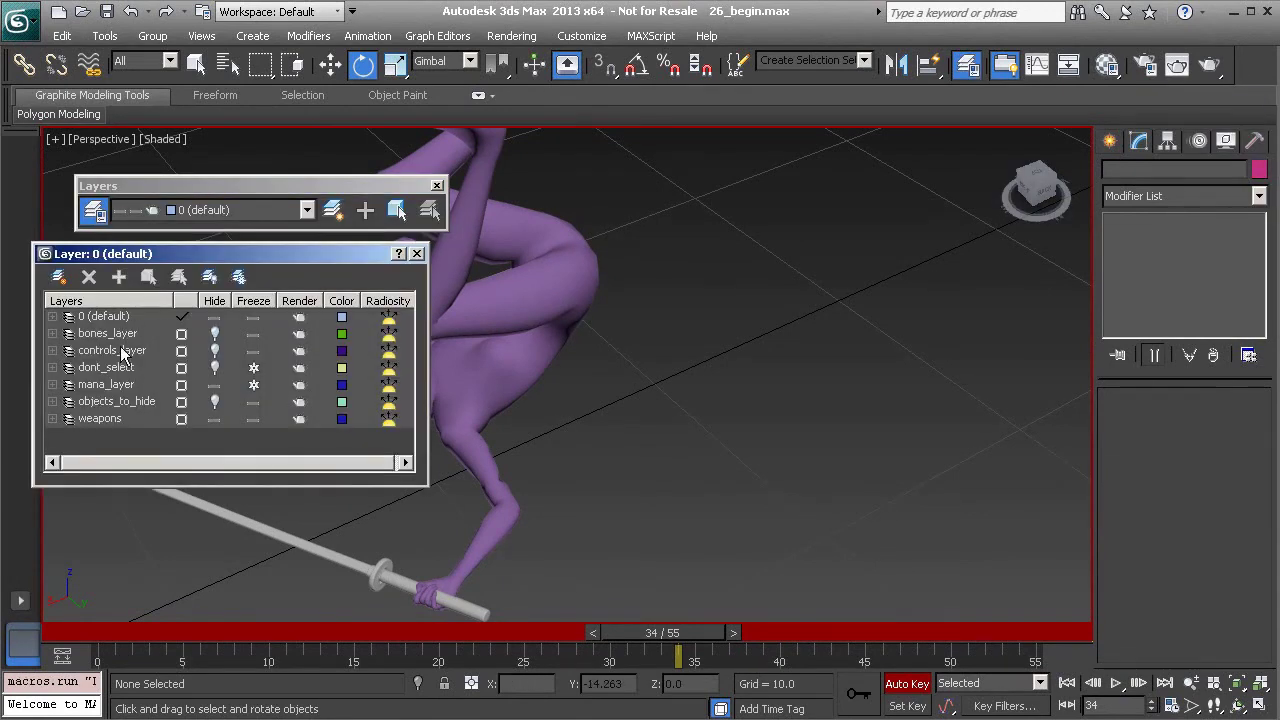
{"action": "left_click", "coordinate": [213, 352]}
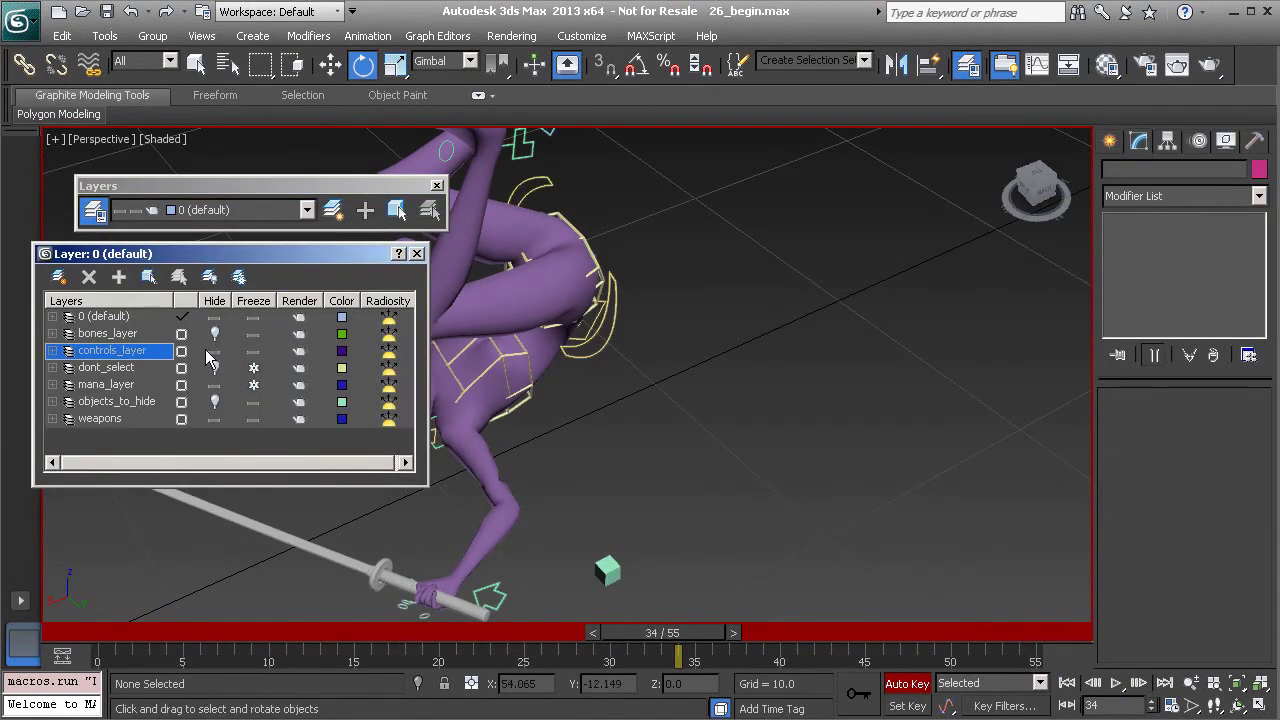
{"action": "left_click", "coordinate": [417, 255]}
{"action": "middle_click_drag", "start_coordinate": [482, 453], "coordinate": [479, 443], "text": "alt"}
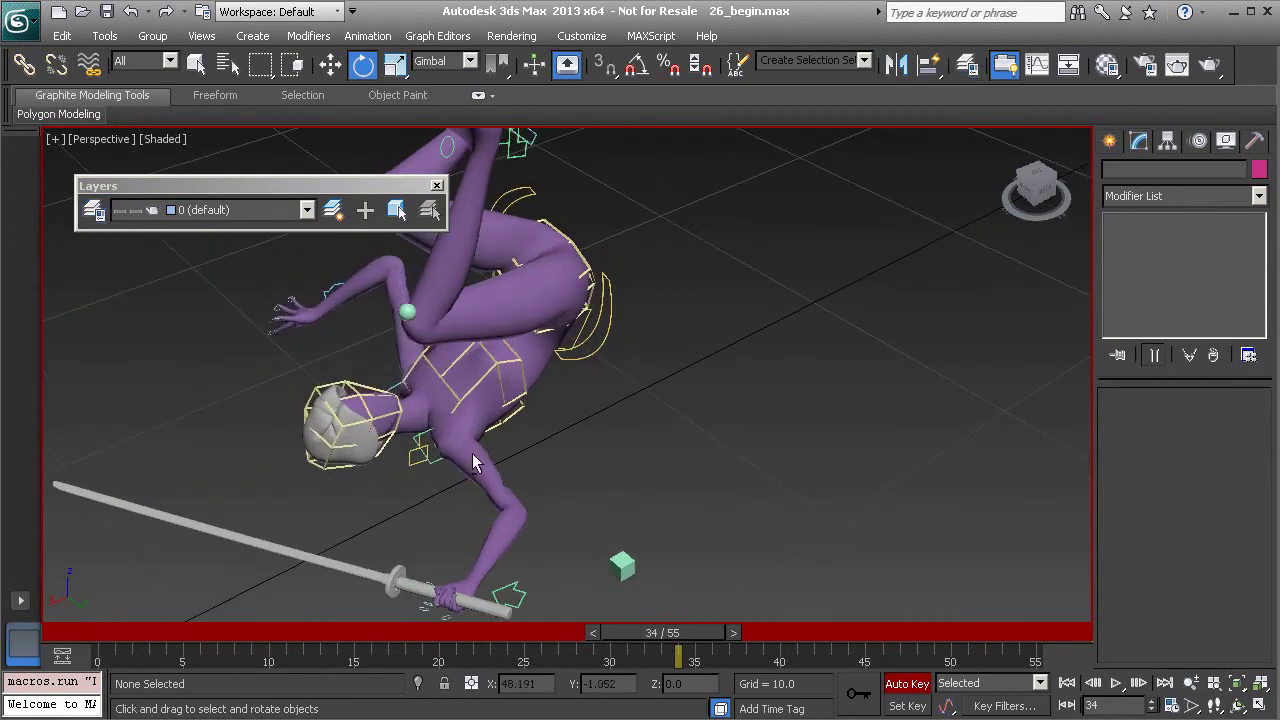
{"action": "left_click", "coordinate": [431, 459]}
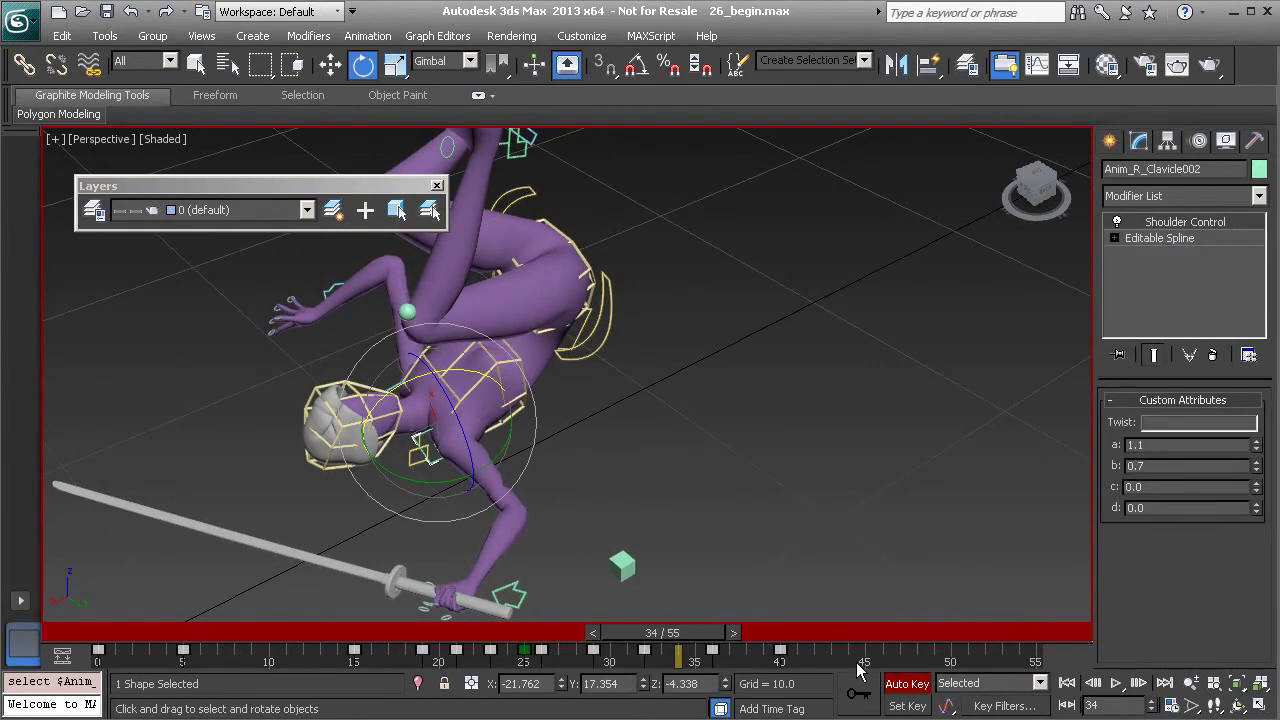
- Set the right clavicle control's c attribute to 0.6 at frame 32, and adjust the same attribute at frame 36
{"action": "left_click_drag", "start_coordinate": [691, 638], "coordinate": [642, 630]}
{"action": "mouse_move", "coordinate": [482, 478]}
{"action": "middle_mouse_down", "text": "alt"}
{"action": "mouse_move", "coordinate": [491, 429]}
{"action": "mouse_move", "coordinate": [491, 463]}
{"action": "middle_mouse_up", "text": "alt"}
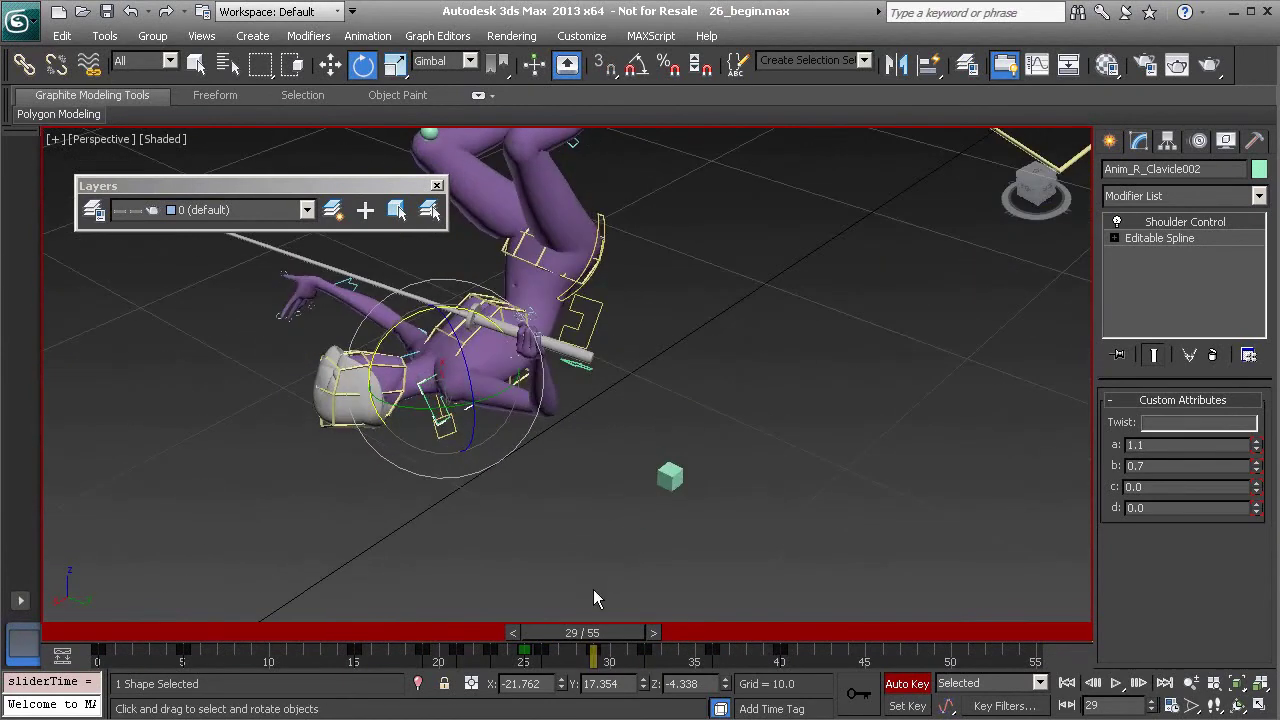
{"action": "left_click_drag", "start_coordinate": [616, 632], "coordinate": [674, 637]}
{"action": "middle_click_drag", "start_coordinate": [579, 513], "coordinate": [605, 404], "text": "alt"}
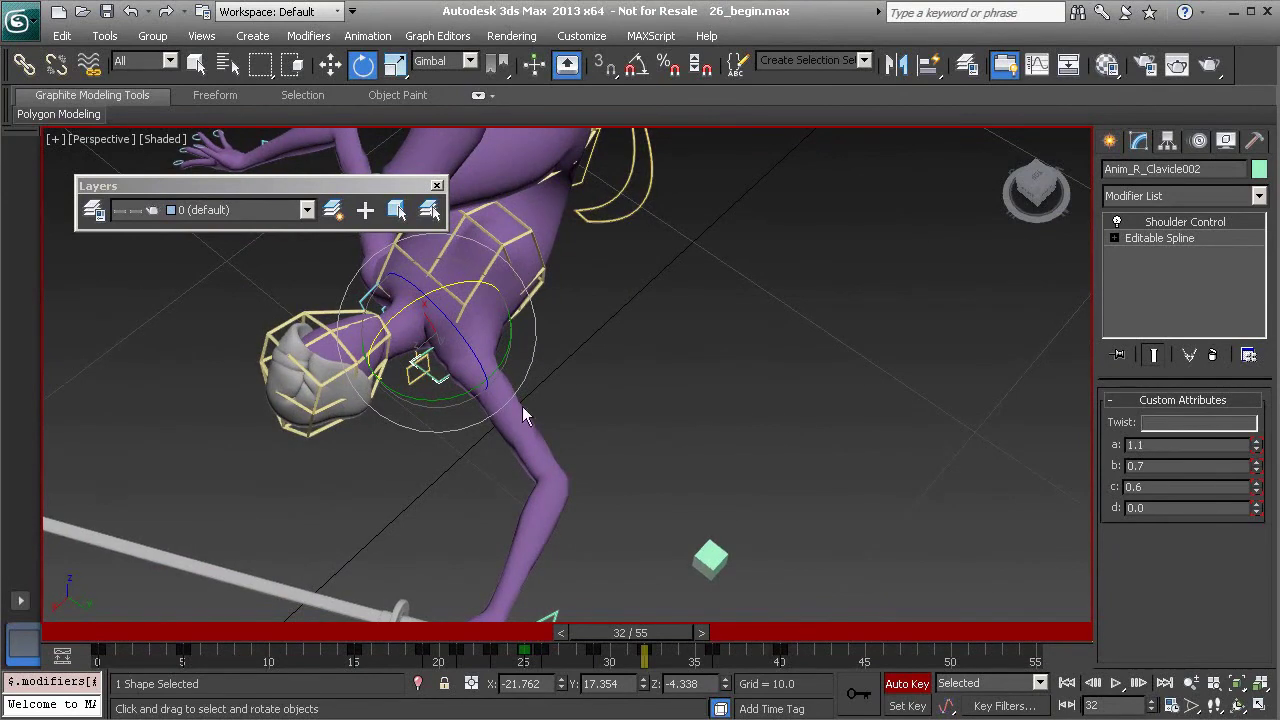
{"action": "left_click_drag", "start_coordinate": [659, 632], "coordinate": [733, 648]}
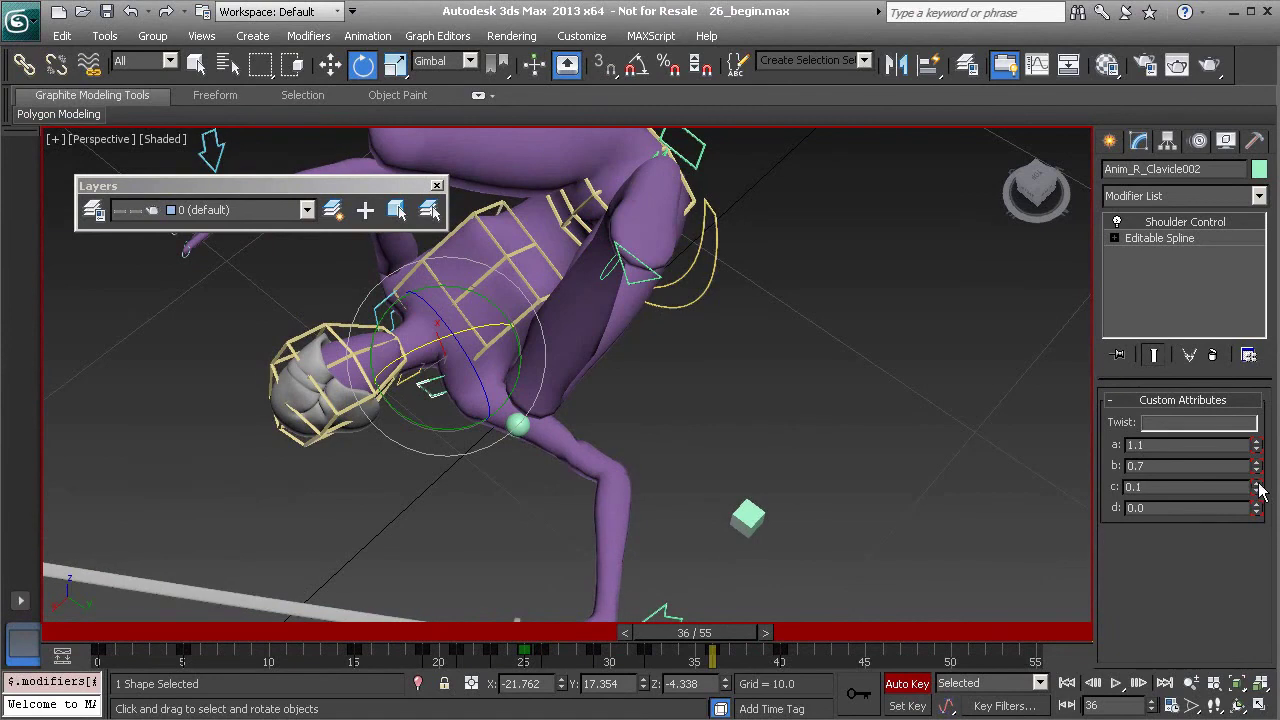
- At frame 40, set the right clavicle control's c attribute to 0.8 to reposition the sword-arm shoulder
{"action": "middle_click_drag", "start_coordinate": [760, 460], "coordinate": [679, 394]}
{"action": "left_click_drag", "start_coordinate": [736, 634], "coordinate": [800, 634]}
{"action": "middle_click_drag", "start_coordinate": [778, 500], "coordinate": [650, 390], "text": "alt"}
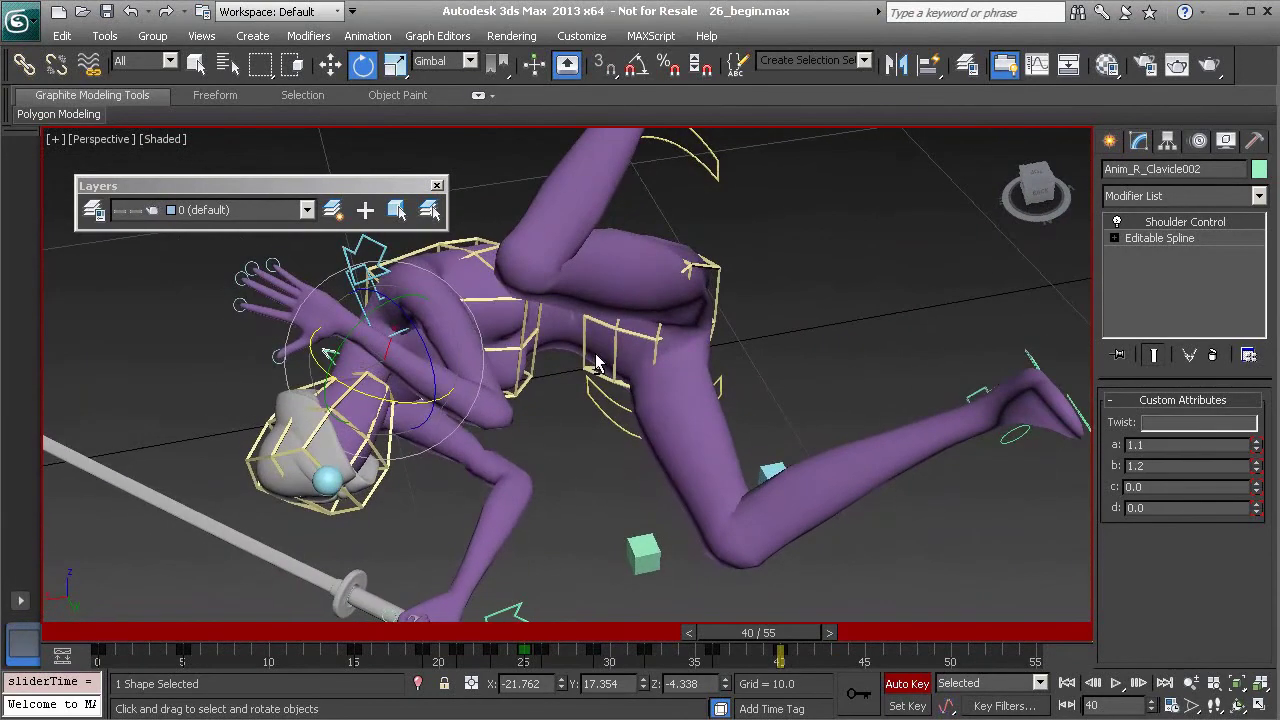
{"action": "left_click_drag", "start_coordinate": [1258, 492], "coordinate": [1258, 481]}
{"action": "middle_click_drag", "start_coordinate": [690, 483], "coordinate": [615, 466], "text": "alt"}
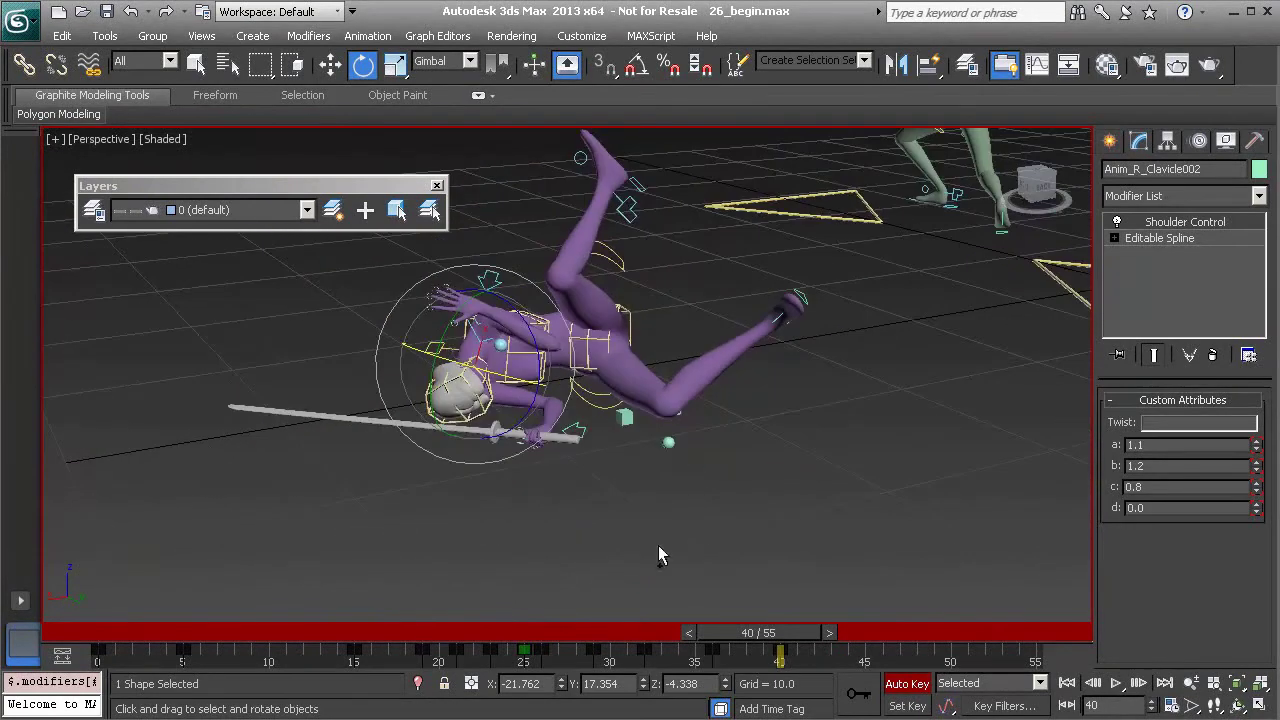
- Play the animation from a wider view to check the shoulder motion through the fall and landing, then stop playback
{"action": "left_click_drag", "start_coordinate": [754, 632], "coordinate": [464, 585]}
{"action": "key", "text": "e"}
{"action": "scroll", "coordinate": [645, 490], "scroll_direction": "down", "scroll_amount": 3}
{"action": "left_click", "coordinate": [1115, 683]}
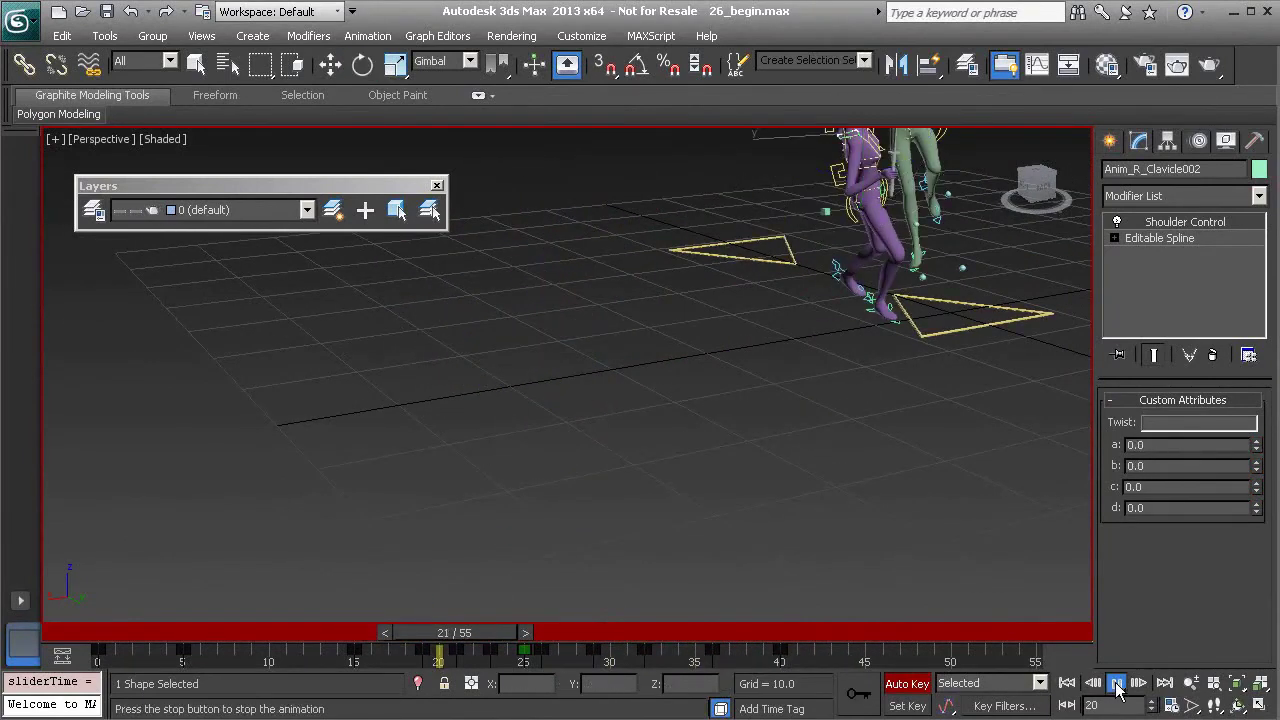
{"action": "left_click", "coordinate": [1115, 683]}
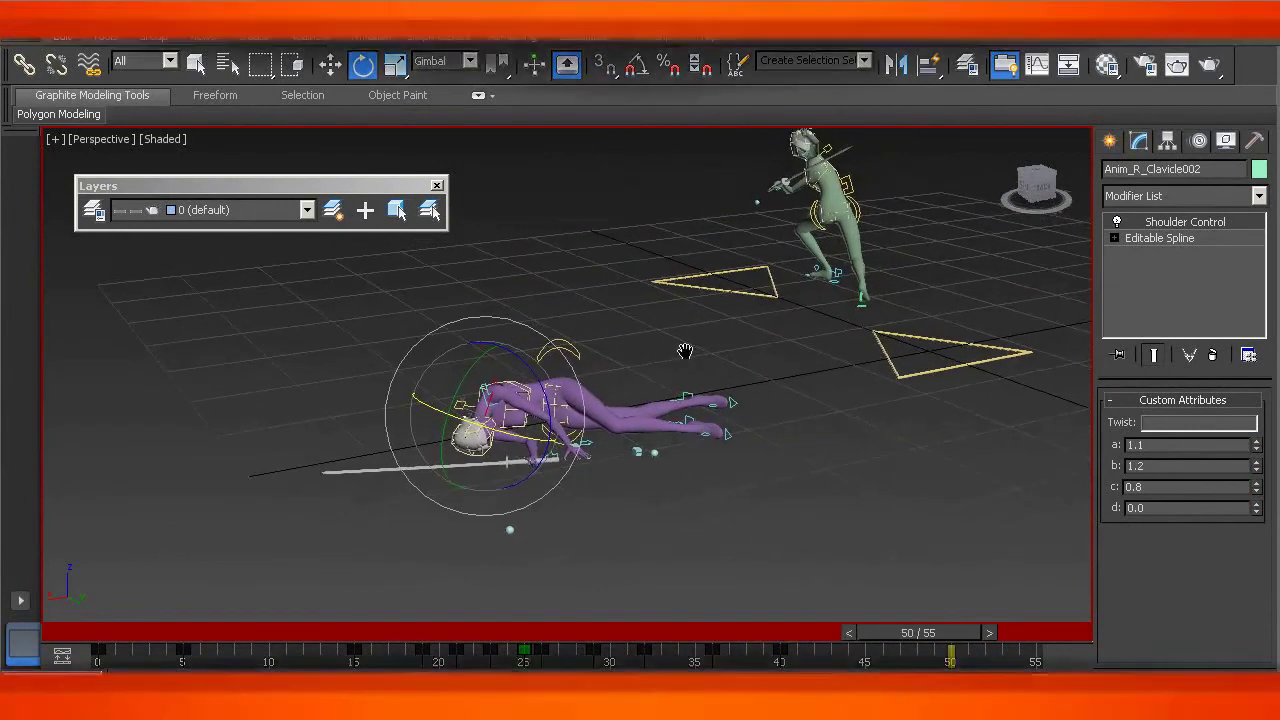